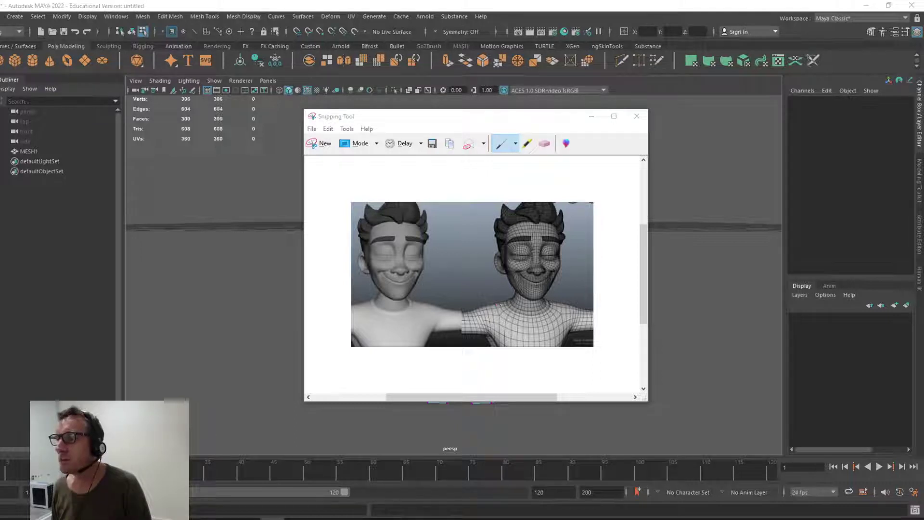
# Mark the edge loops around the wireframe character's neck and both shoulders with red pen strokes on the snip.
pyautogui.click(501, 303)
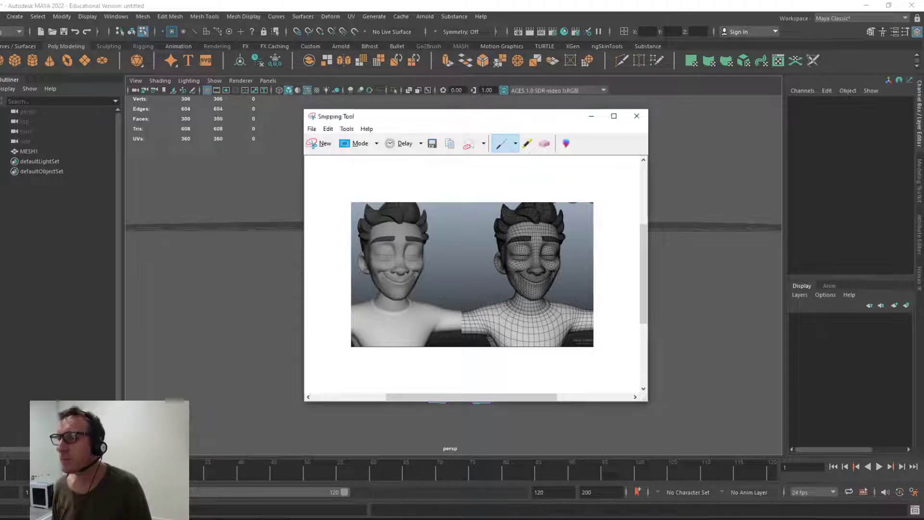
pyautogui.moveTo(501, 303)
pyautogui.mouseDown()
pyautogui.moveTo(512, 316)
pyautogui.moveTo(545, 316)
pyautogui.moveTo(560, 298)
pyautogui.mouseUp()
pyautogui.moveTo(494, 304)
pyautogui.mouseDown()
pyautogui.moveTo(514, 322)
pyautogui.moveTo(563, 302)
pyautogui.mouseUp()
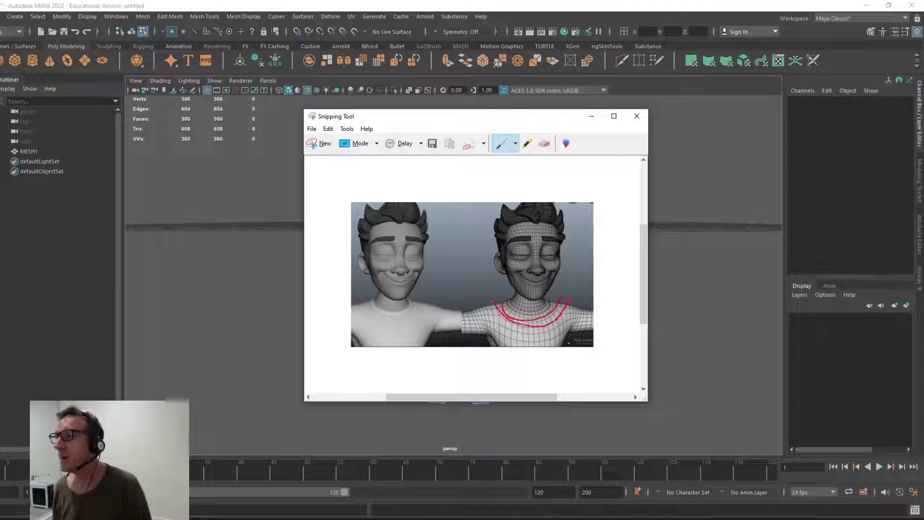
pyautogui.moveTo(500, 296)
pyautogui.mouseDown()
pyautogui.moveTo(519, 313)
pyautogui.moveTo(479, 345)
pyautogui.mouseUp()
pyautogui.moveTo(481, 306); pyautogui.dragTo(482, 332)
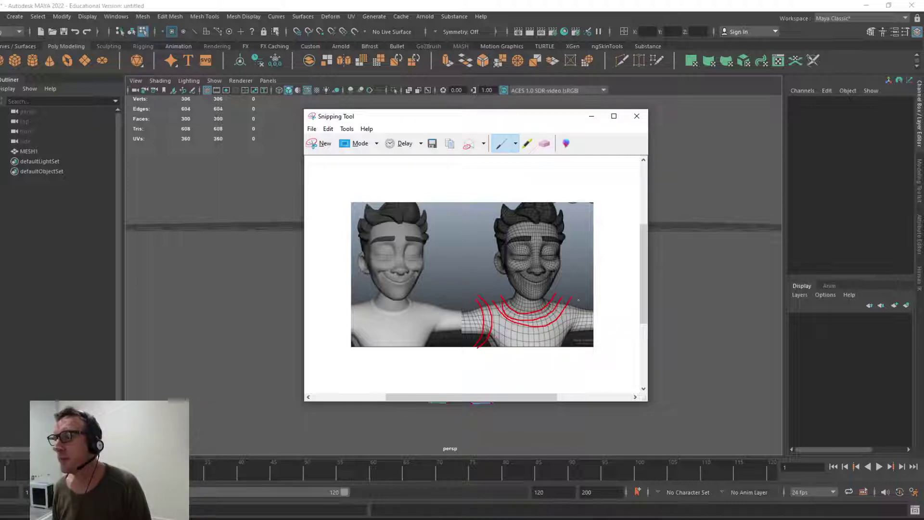
pyautogui.moveTo(573, 308); pyautogui.dragTo(579, 341)
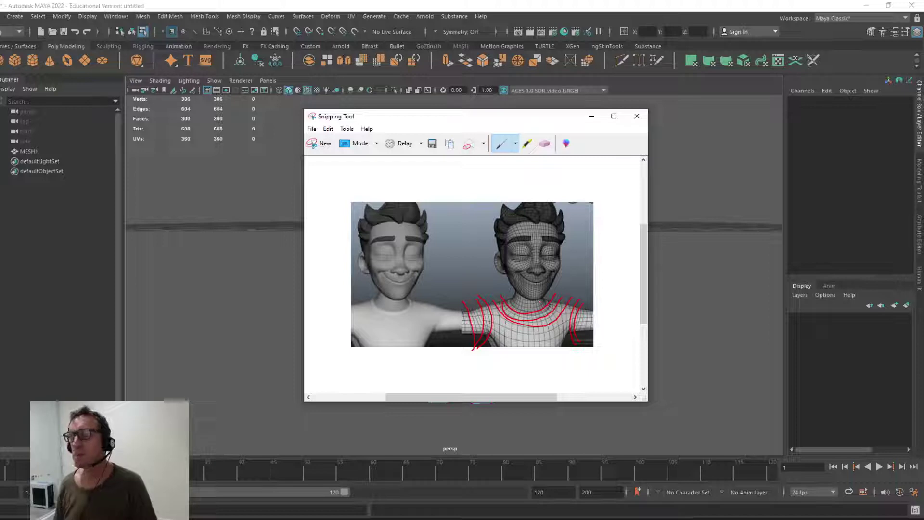
# Erase all red pen strokes from the snip and minimize the Snipping Tool to return to Maya.
pyautogui.click(544, 143)
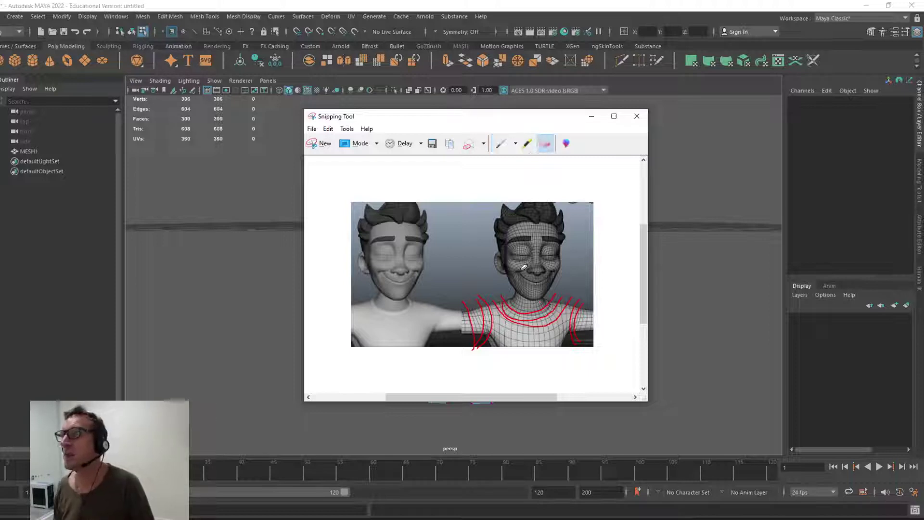
pyautogui.moveTo(523, 267)
pyautogui.mouseDown()
pyautogui.moveTo(484, 326)
pyautogui.moveTo(581, 327)
pyautogui.moveTo(574, 324)
pyautogui.mouseUp()
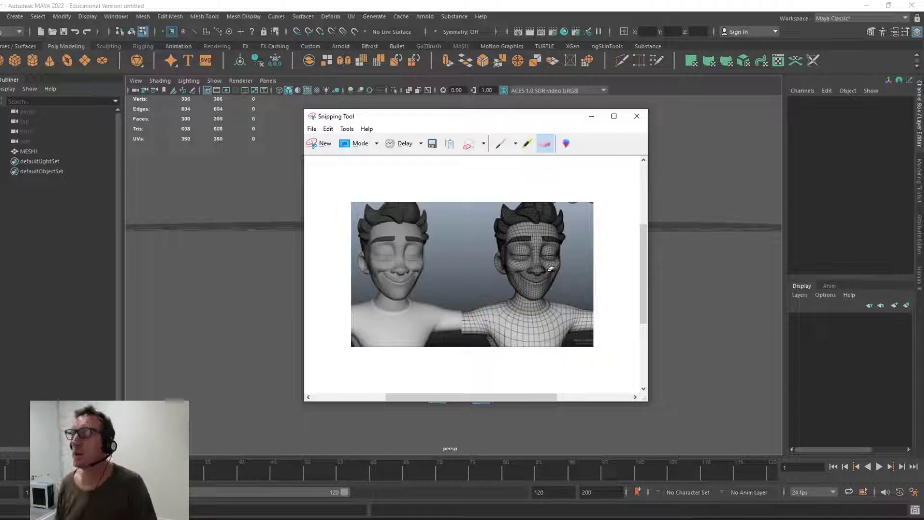
pyautogui.click(592, 120)
# Examine the topology of the MESH1 body around the neck and shoulders, briefly previewing it smoothed.
pyautogui.moveTo(443, 210); pyautogui.dragTo(424, 270, button='right')
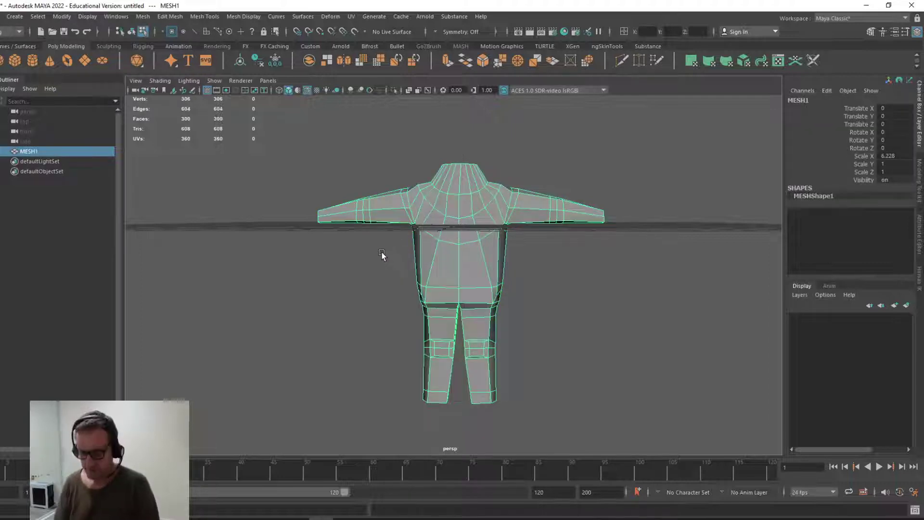
pyautogui.keyDown('alt'); pyautogui.moveTo(381, 254); pyautogui.dragTo(377, 261, button='middle'); pyautogui.keyUp('alt')
pyautogui.moveTo(377, 262)
pyautogui.keyDown('alt'); pyautogui.mouseDown()
pyautogui.moveTo(375, 278)
pyautogui.moveTo(375, 260)
pyautogui.mouseUp(); pyautogui.keyUp('alt')
pyautogui.keyDown('alt'); pyautogui.moveTo(375, 261); pyautogui.dragTo(381, 297, button='right'); pyautogui.keyUp('alt')
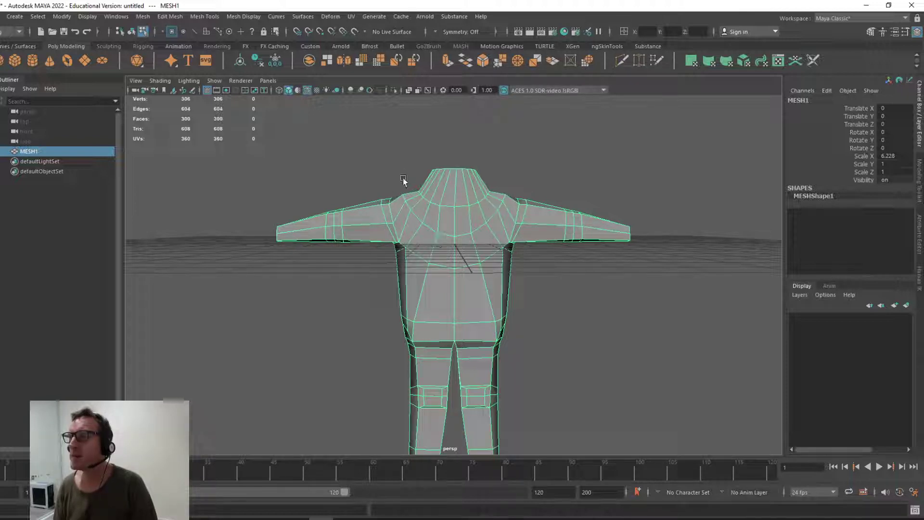
pyautogui.keyDown('alt'); pyautogui.moveTo(417, 207); pyautogui.dragTo(394, 250, button='middle'); pyautogui.keyUp('alt')
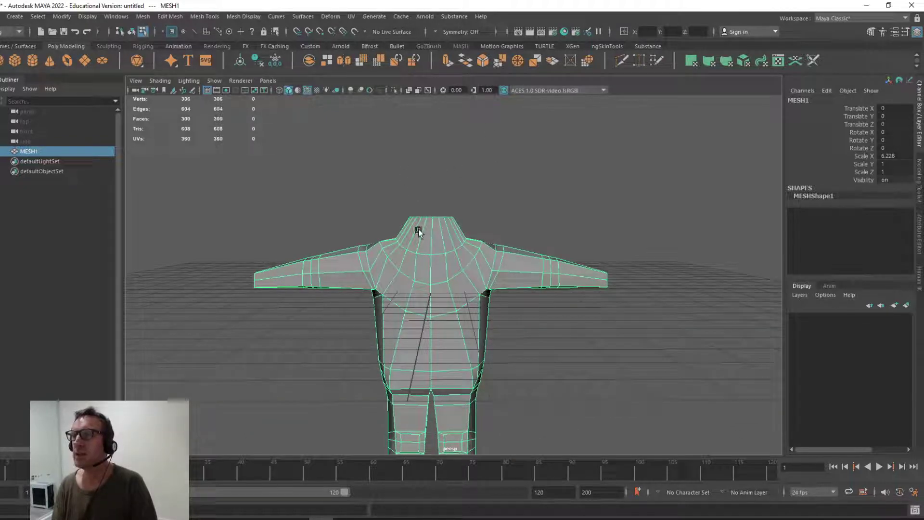
pyautogui.keyDown('alt'); pyautogui.moveTo(443, 253); pyautogui.dragTo(440, 204, button='middle'); pyautogui.keyUp('alt')
pyautogui.press('3')
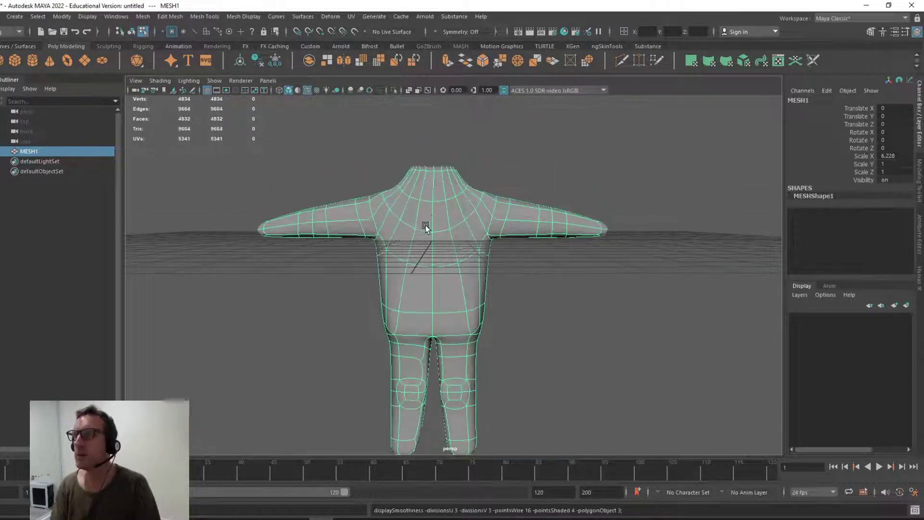
pyautogui.press('1')
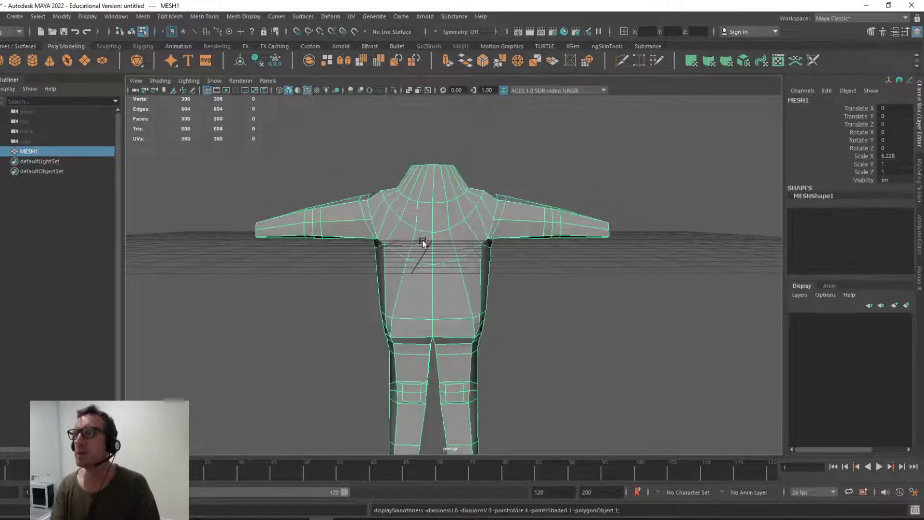
# Apply Smooth to the MESH1 body mesh.
pyautogui.click(143, 16)
pyautogui.click(160, 129)
pyautogui.click(245, 167)
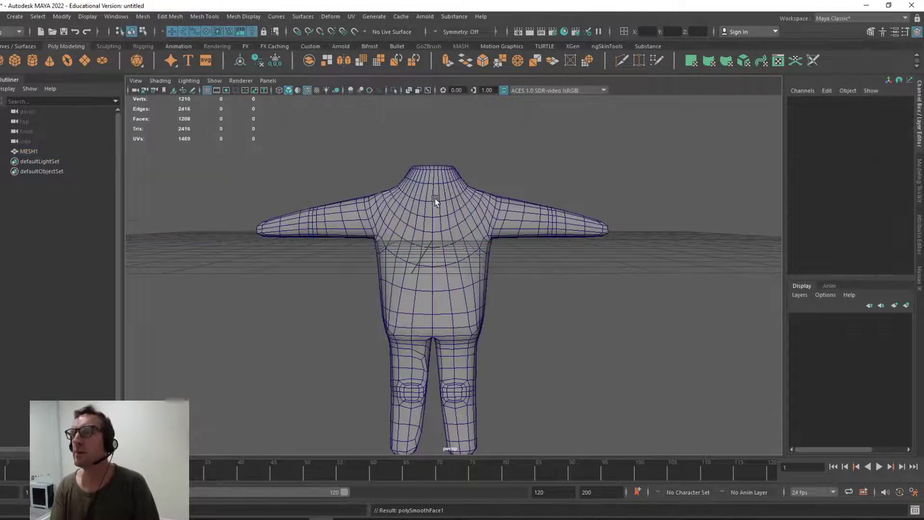
# Select the MESH1 body and delete it from the scene.
pyautogui.click(412, 247)
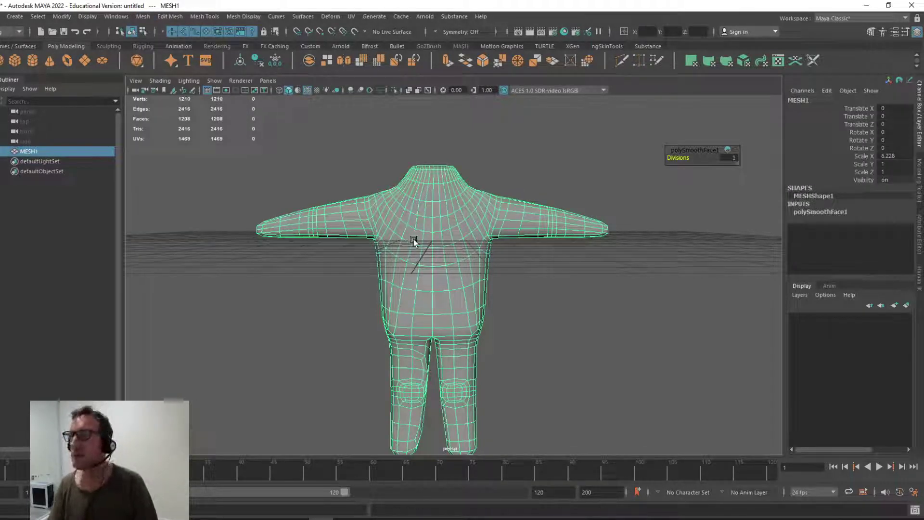
pyautogui.press('Delete')
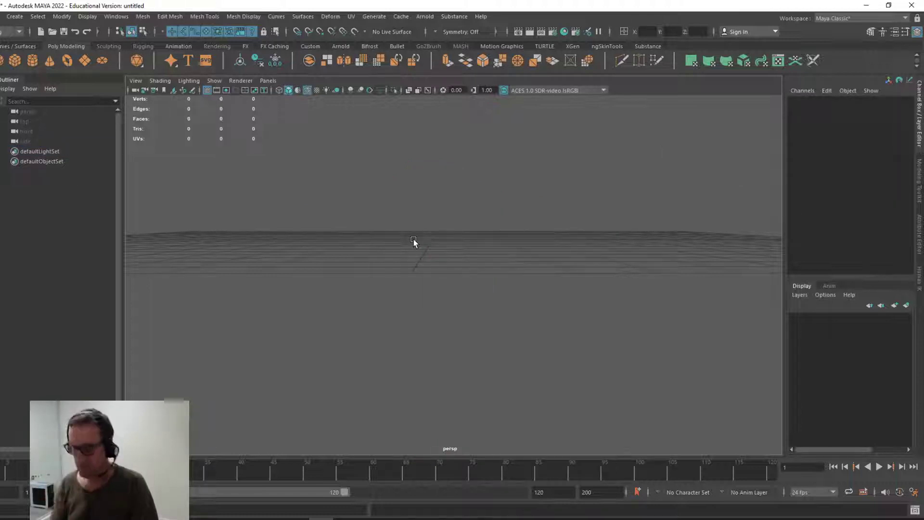
# Create a polygon cube at the origin and set its Scale X to 8.
pyautogui.keyDown('alt'); pyautogui.moveTo(412, 223); pyautogui.dragTo(348, 249); pyautogui.keyUp('alt')
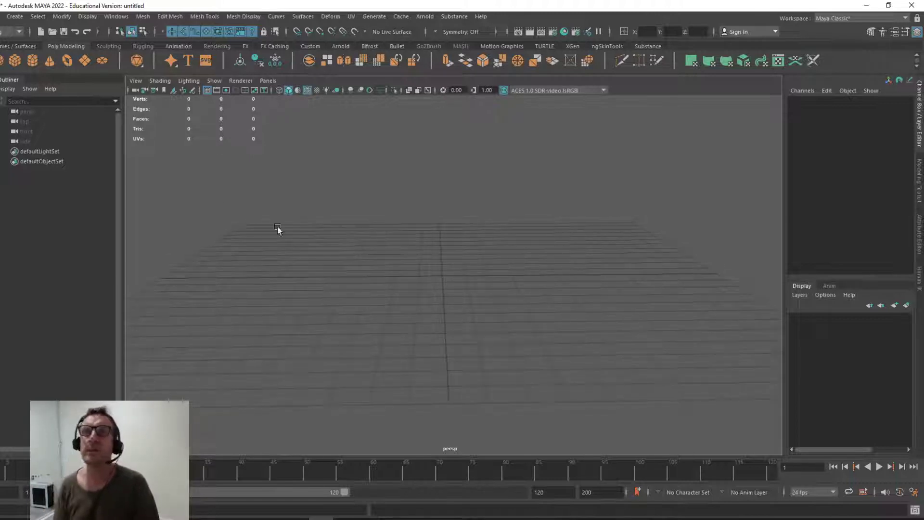
pyautogui.click(15, 60)
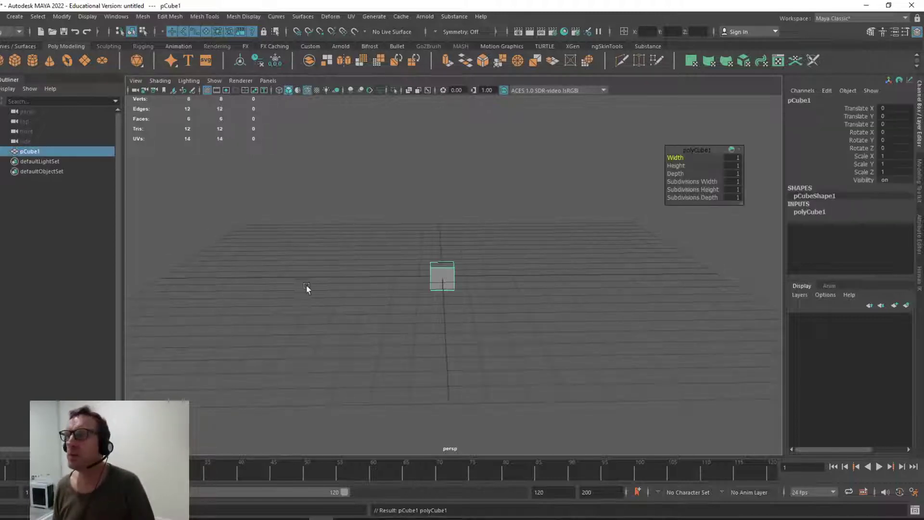
pyautogui.press('r')
pyautogui.moveTo(476, 276); pyautogui.dragTo(577, 269)
pyautogui.doubleClick(888, 158)
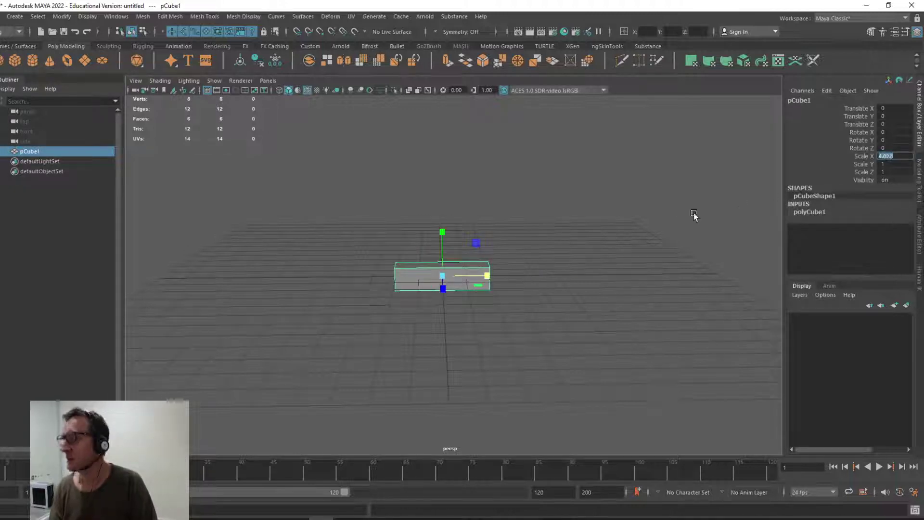
pyautogui.write('8')
pyautogui.press('Return')
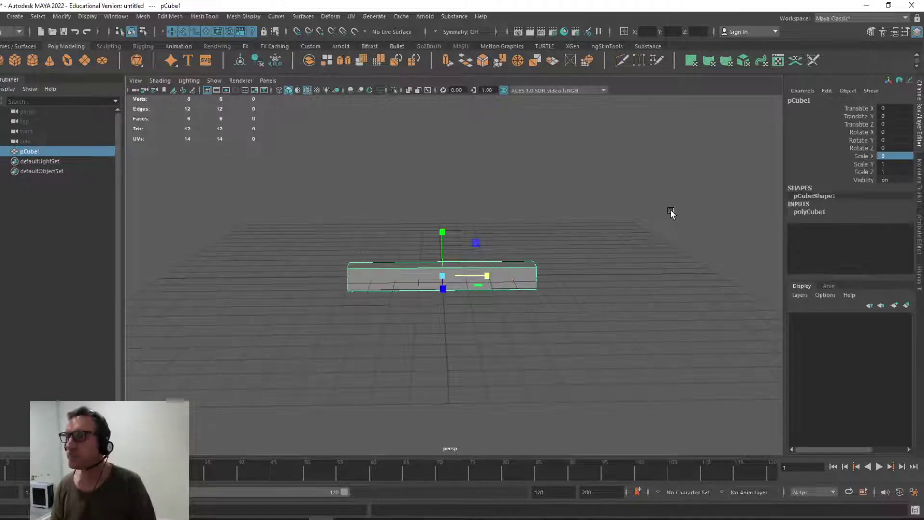
# Add divisions to the stretched cube using the linear option, with 8 divisions in U and 1 in V.
pyautogui.click(142, 17)
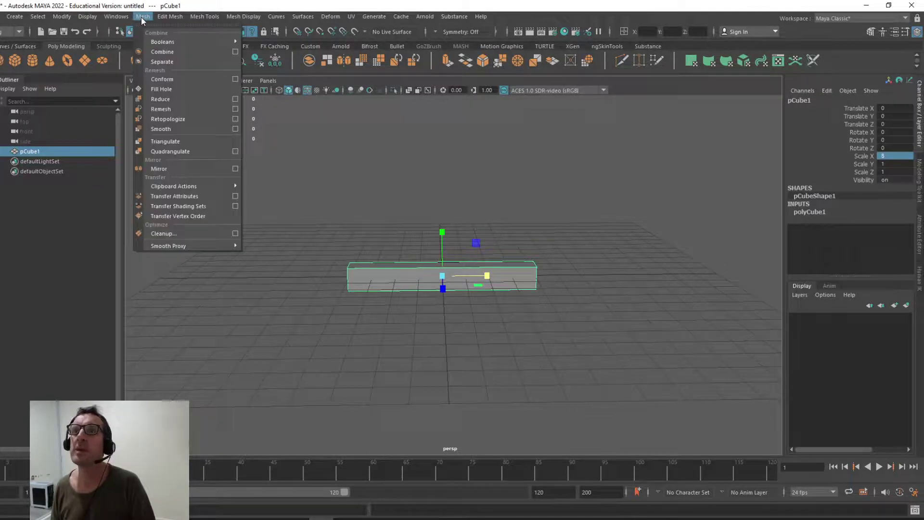
pyautogui.moveTo(169, 16)
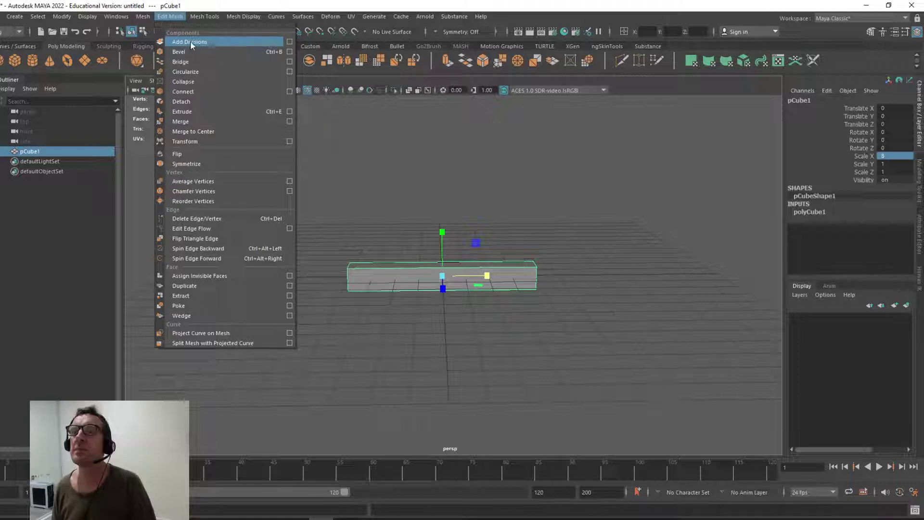
pyautogui.click(289, 41)
pyautogui.moveTo(262, 124); pyautogui.dragTo(222, 116)
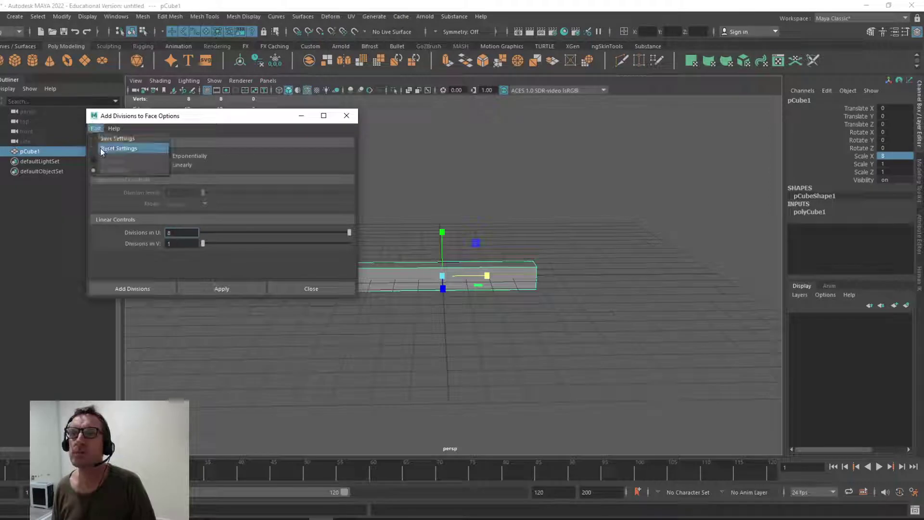
pyautogui.click(179, 157)
pyautogui.click(182, 165)
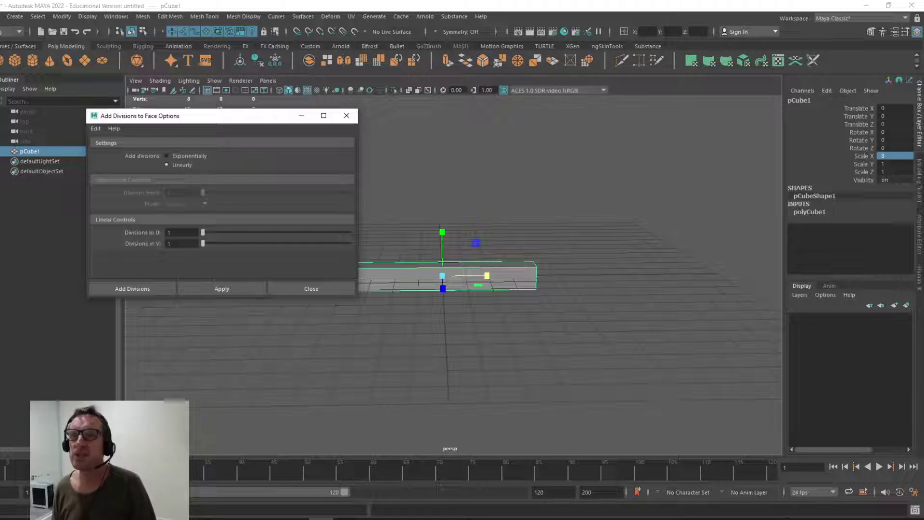
pyautogui.click(168, 232)
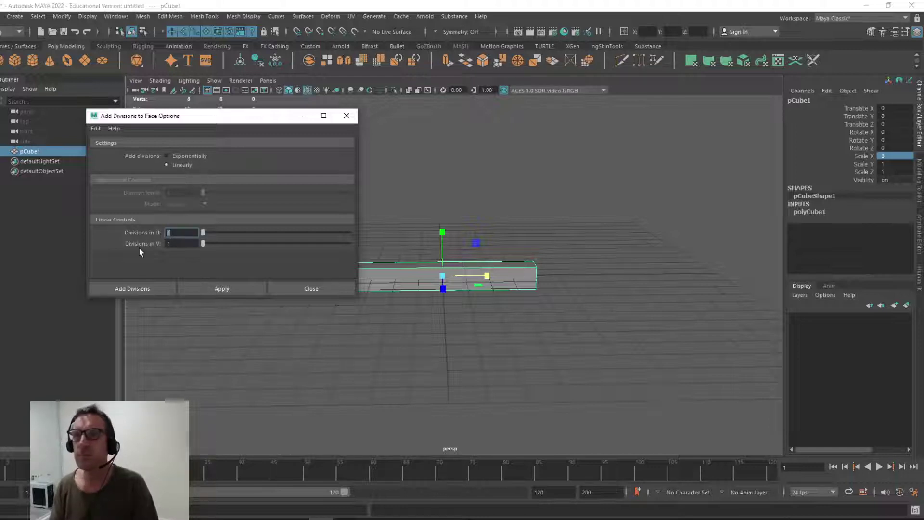
pyautogui.write('8')
pyautogui.click(221, 288)
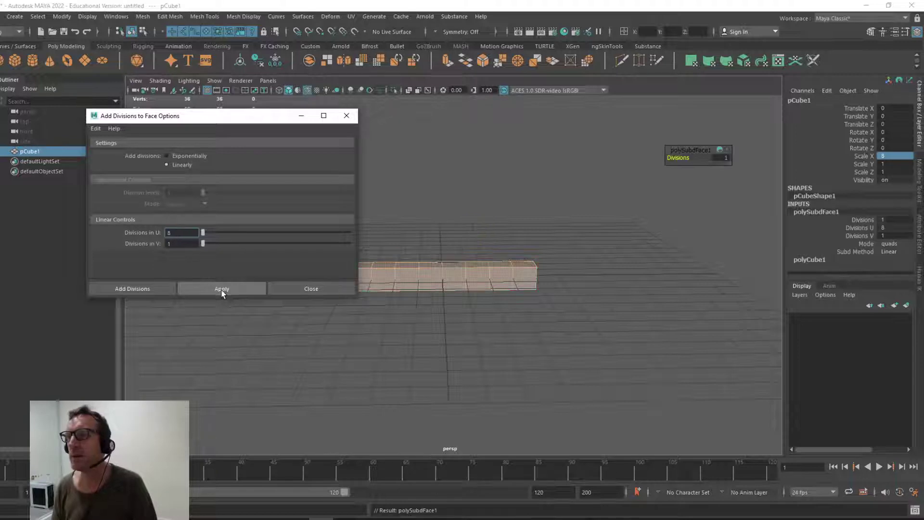
# Check the new divisions along the bar, close the Add Divisions options and clear the face selection.
pyautogui.moveTo(259, 121); pyautogui.dragTo(207, 119)
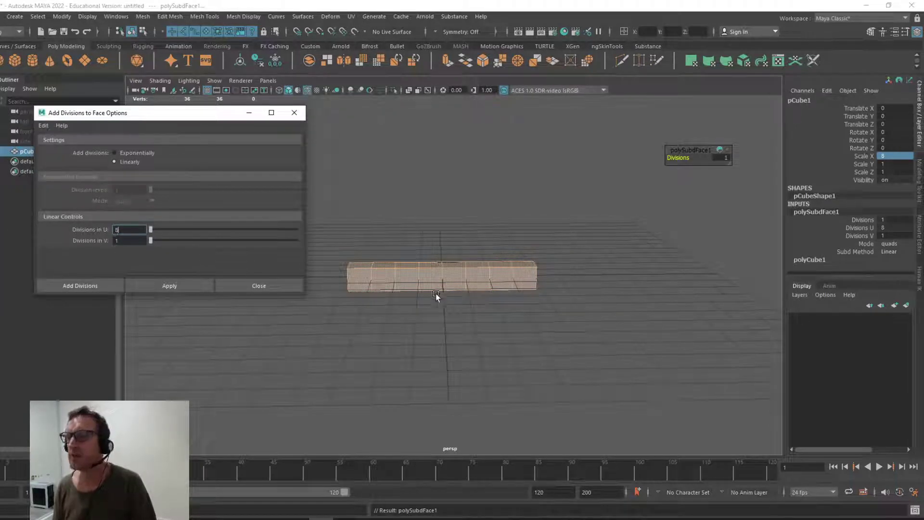
pyautogui.keyDown('alt'); pyautogui.moveTo(406, 291); pyautogui.dragTo(396, 280); pyautogui.keyUp('alt')
pyautogui.keyDown('alt'); pyautogui.moveTo(406, 293); pyautogui.dragTo(460, 303, button='right'); pyautogui.keyUp('alt')
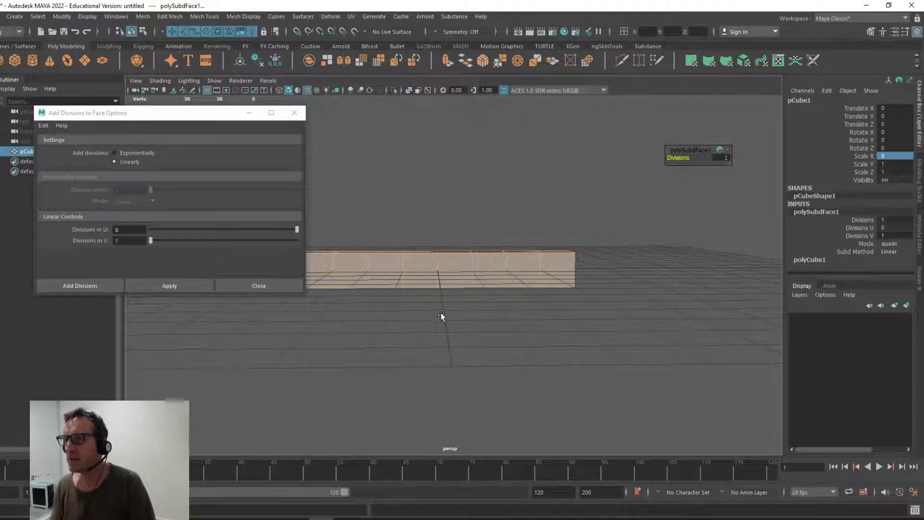
pyautogui.keyDown('alt'); pyautogui.moveTo(440, 320); pyautogui.dragTo(507, 301, button='middle'); pyautogui.keyUp('alt')
pyautogui.keyDown('alt'); pyautogui.moveTo(497, 258); pyautogui.dragTo(468, 301); pyautogui.keyUp('alt')
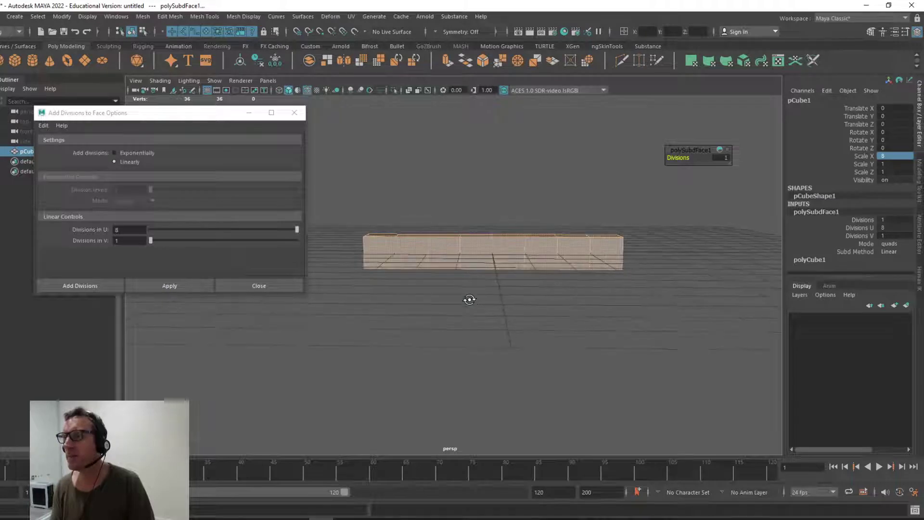
pyautogui.click(258, 286)
pyautogui.keyDown('alt'); pyautogui.moveTo(304, 297); pyautogui.dragTo(384, 292); pyautogui.keyUp('alt')
pyautogui.click(364, 284)
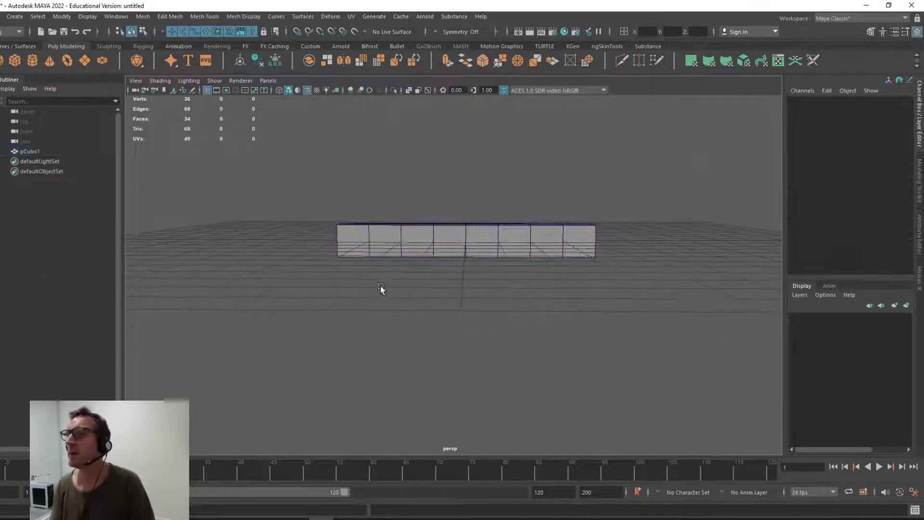
pyautogui.moveTo(333, 253)
pyautogui.keyDown('alt'); pyautogui.mouseDown()
pyautogui.moveTo(336, 285)
pyautogui.moveTo(326, 253)
pyautogui.mouseUp(); pyautogui.keyUp('alt')
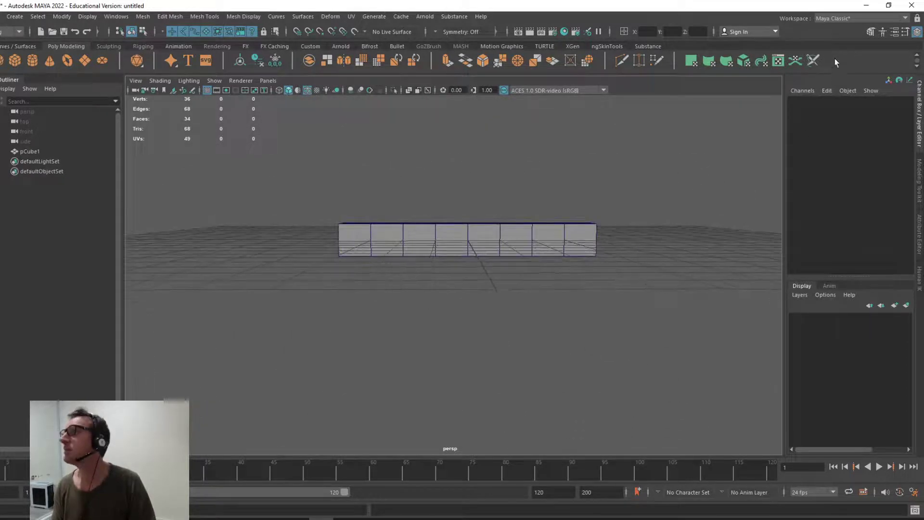
# Insert a horizontal edge loop around the bar at mid-height with Multi-Cut, then leave the tool with the whole bar selected for moving.
pyautogui.click(871, 32)
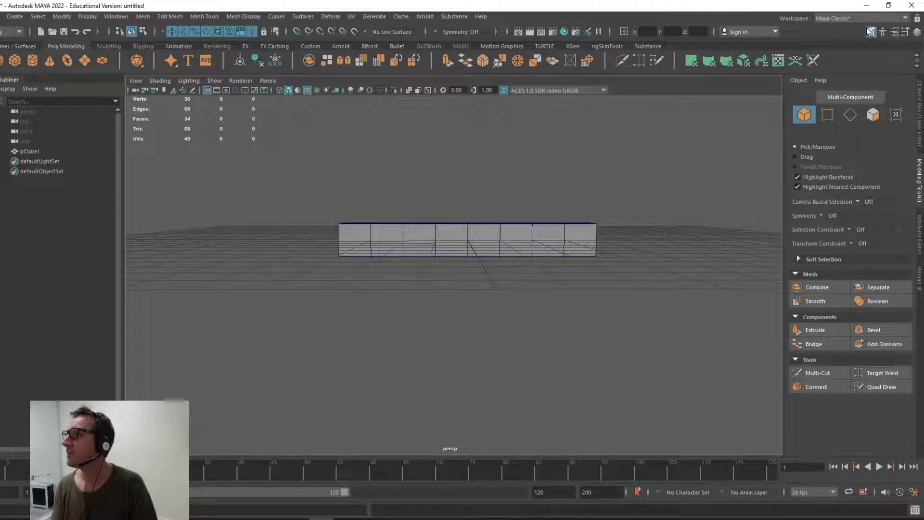
pyautogui.click(816, 374)
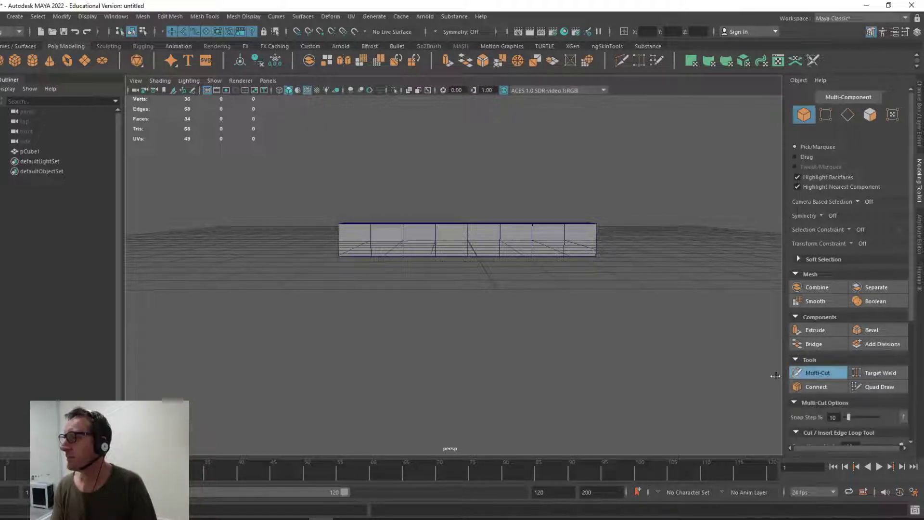
pyautogui.click(369, 236)
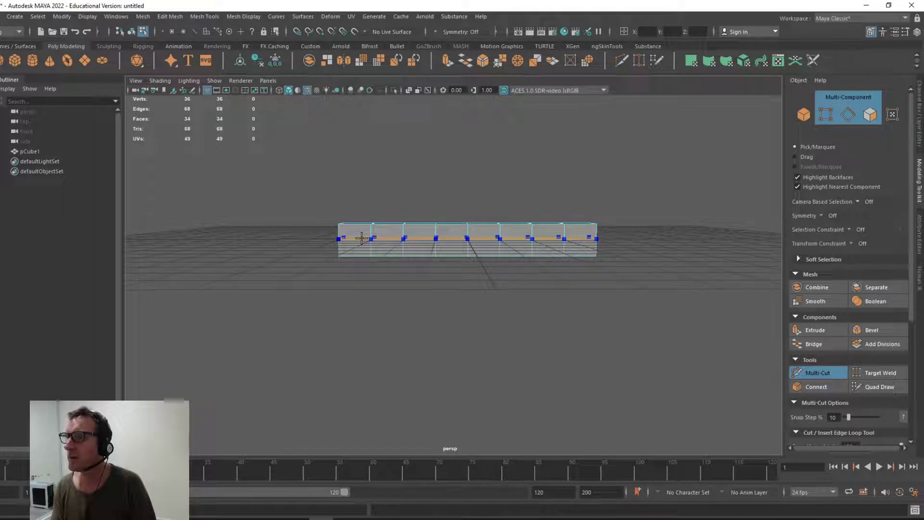
pyautogui.keyDown('ctrl'); pyautogui.click(362, 238); pyautogui.keyUp('ctrl')
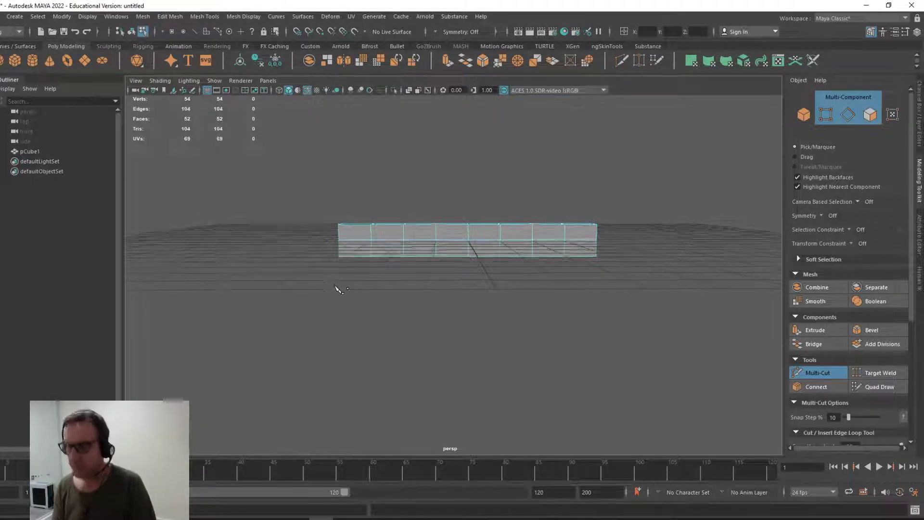
pyautogui.moveTo(341, 293)
pyautogui.keyDown('alt'); pyautogui.mouseDown()
pyautogui.moveTo(345, 326)
pyautogui.moveTo(339, 276)
pyautogui.moveTo(452, 280)
pyautogui.moveTo(336, 285)
pyautogui.mouseUp(); pyautogui.keyUp('alt')
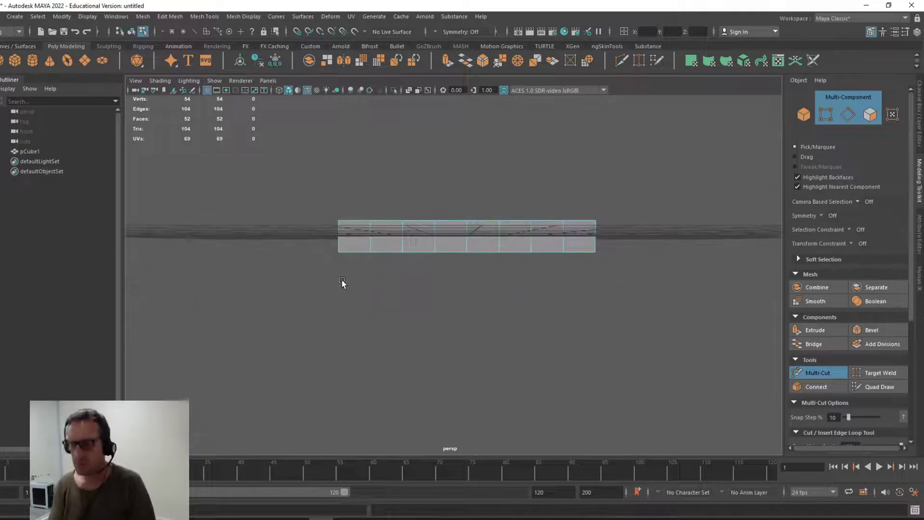
pyautogui.moveTo(427, 243); pyautogui.dragTo(385, 287, button='right')
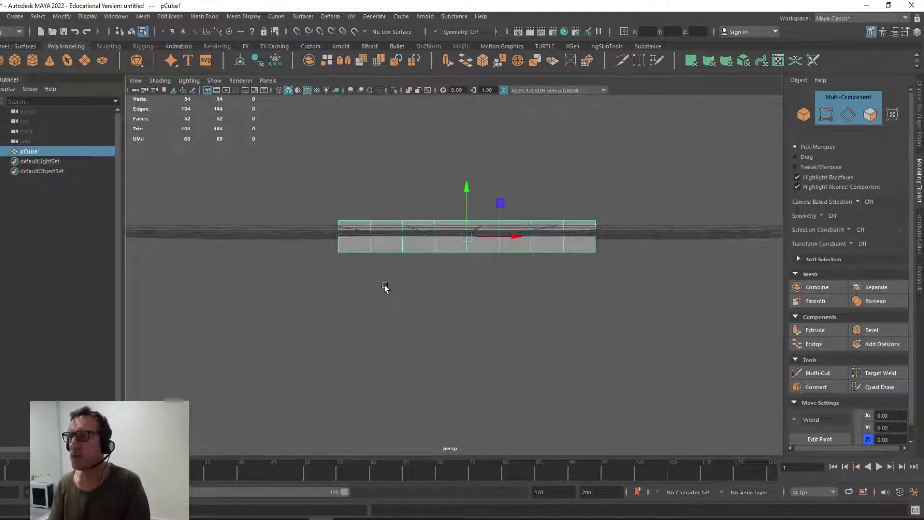
# Apply a nonlinear Bend deformer to the bar and rotate its handle to 90 degrees in Z.
pyautogui.moveTo(390, 288)
pyautogui.keyDown('alt'); pyautogui.mouseDown()
pyautogui.moveTo(377, 295)
pyautogui.moveTo(372, 284)
pyautogui.mouseUp(); pyautogui.keyUp('alt')
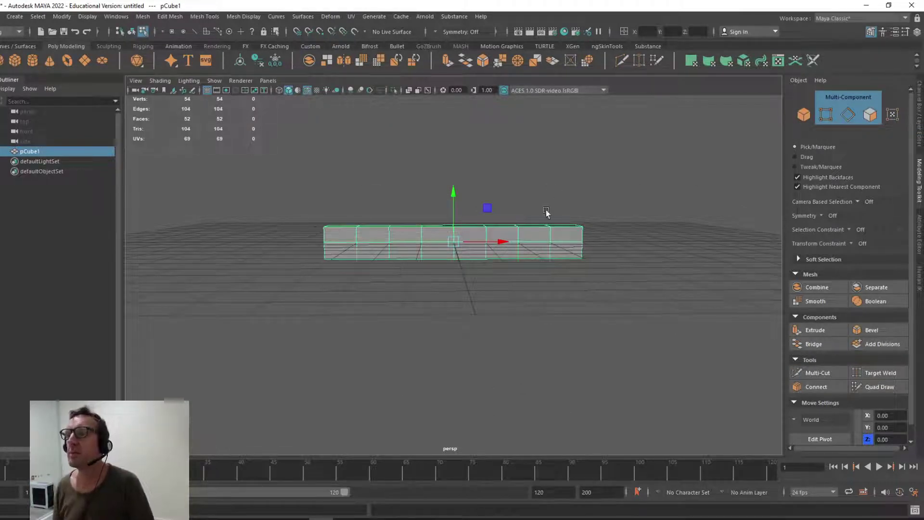
pyautogui.click(331, 18)
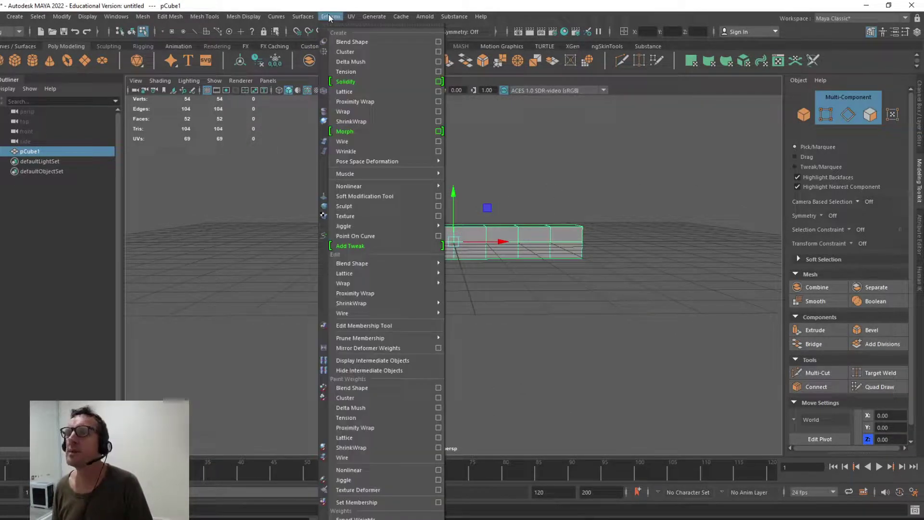
pyautogui.moveTo(399, 187)
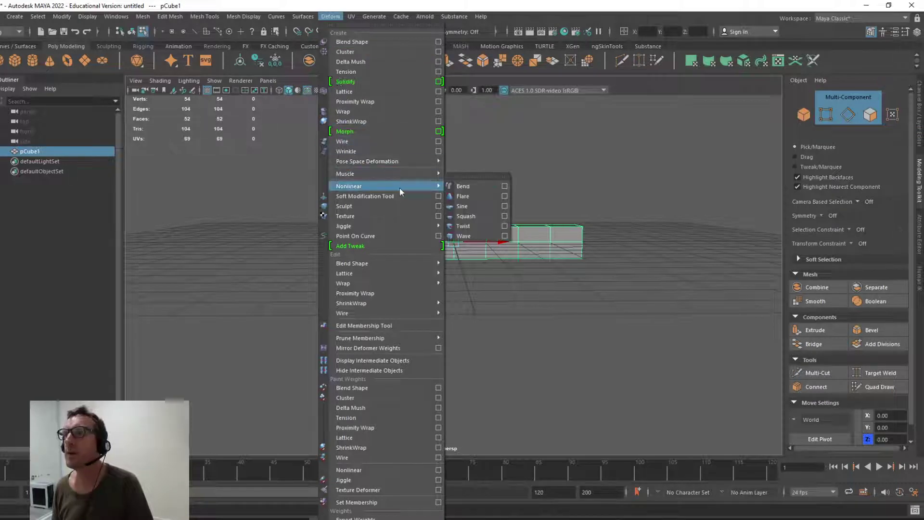
pyautogui.click(479, 185)
pyautogui.press('e')
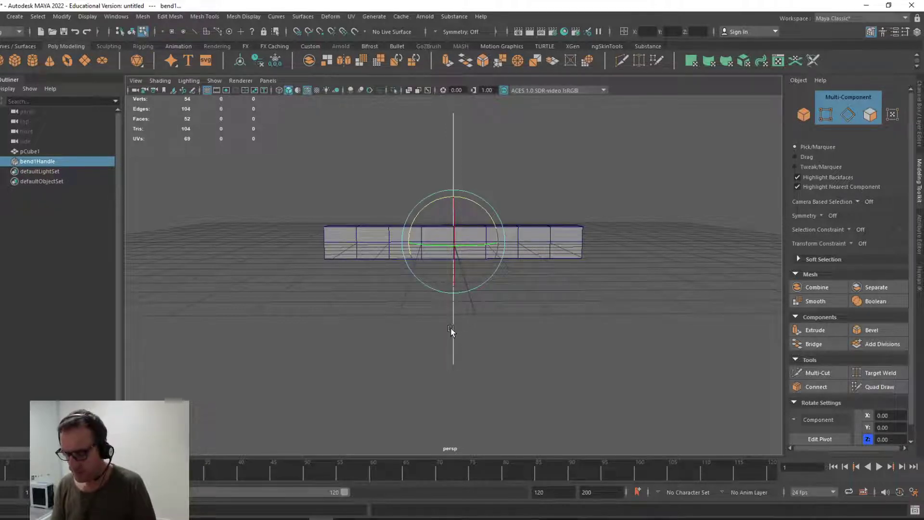
pyautogui.moveTo(434, 201)
pyautogui.mouseDown()
pyautogui.moveTo(416, 210)
pyautogui.moveTo(390, 277)
pyautogui.moveTo(408, 333)
pyautogui.moveTo(388, 190)
pyautogui.moveTo(436, 200)
pyautogui.mouseUp()
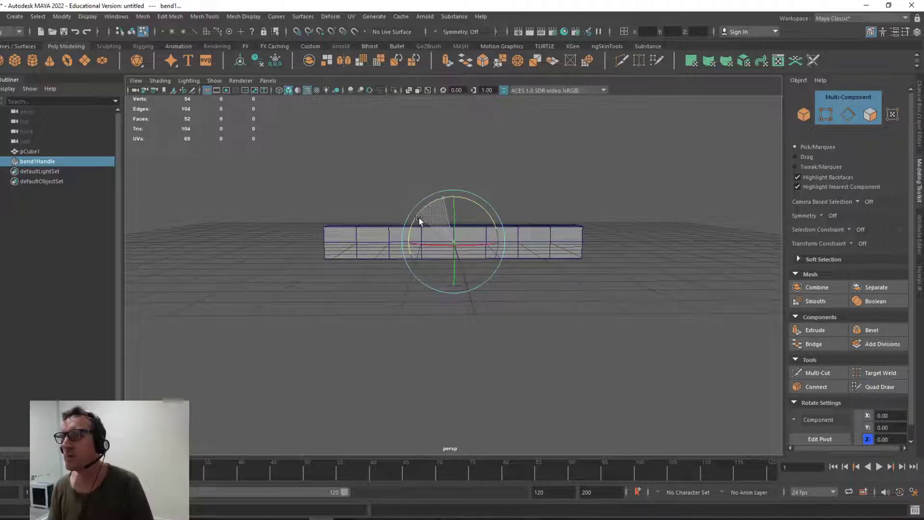
pyautogui.moveTo(419, 217); pyautogui.dragTo(418, 218)
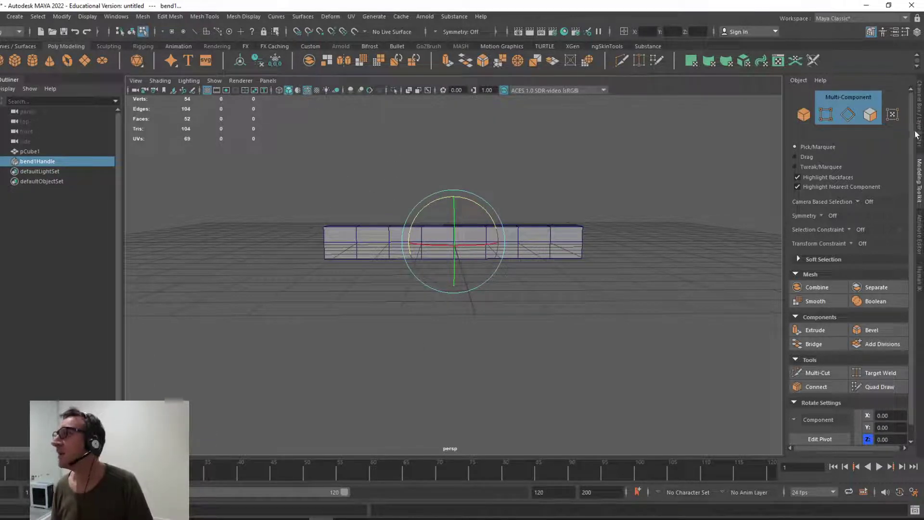
# Raise the bend's Curvature to about 91.673 so the bar curves into an upward-opening U shape.
pyautogui.click(919, 112)
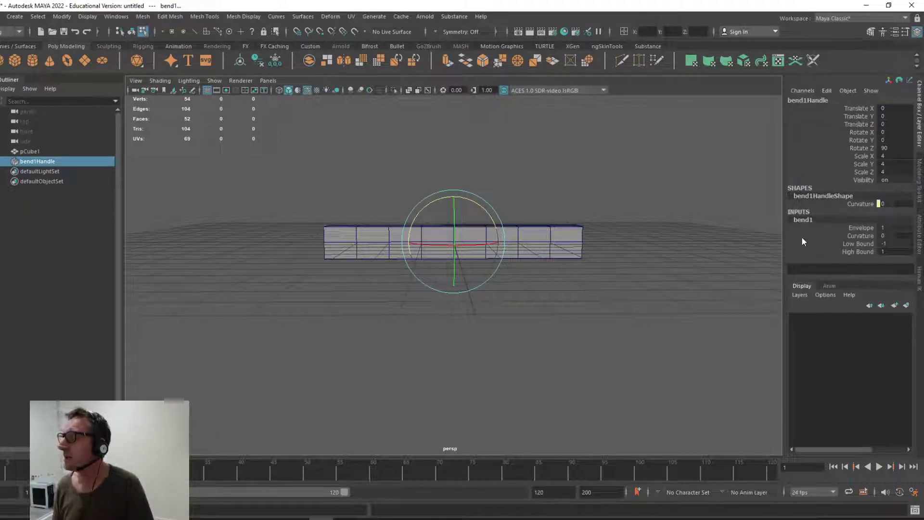
pyautogui.click(867, 235)
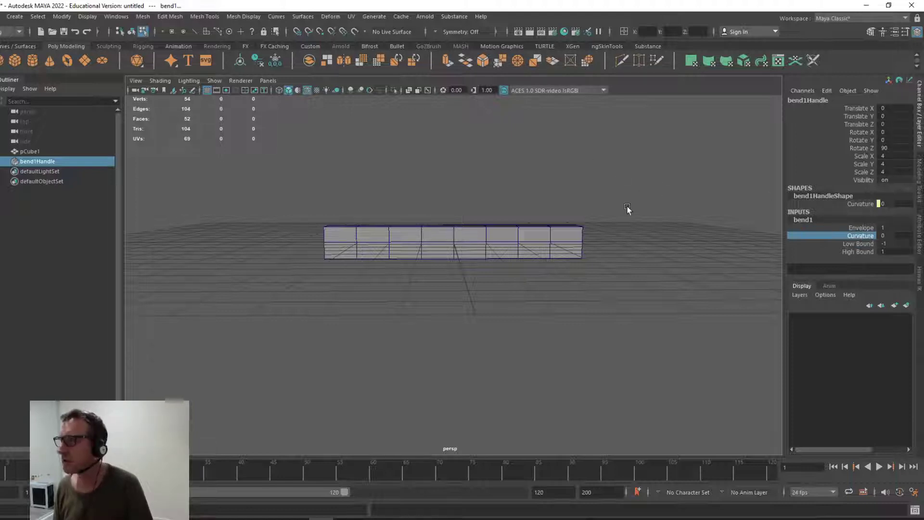
pyautogui.moveTo(515, 181); pyautogui.dragTo(544, 170, button='middle')
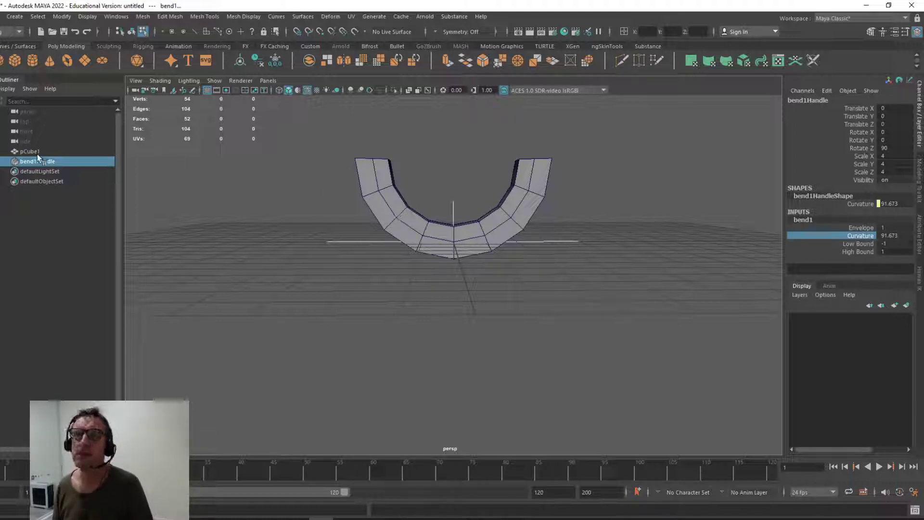
# Select the bent mesh in object mode and delete its construction history to bake in the bend.
pyautogui.click(412, 270)
pyautogui.click(392, 219)
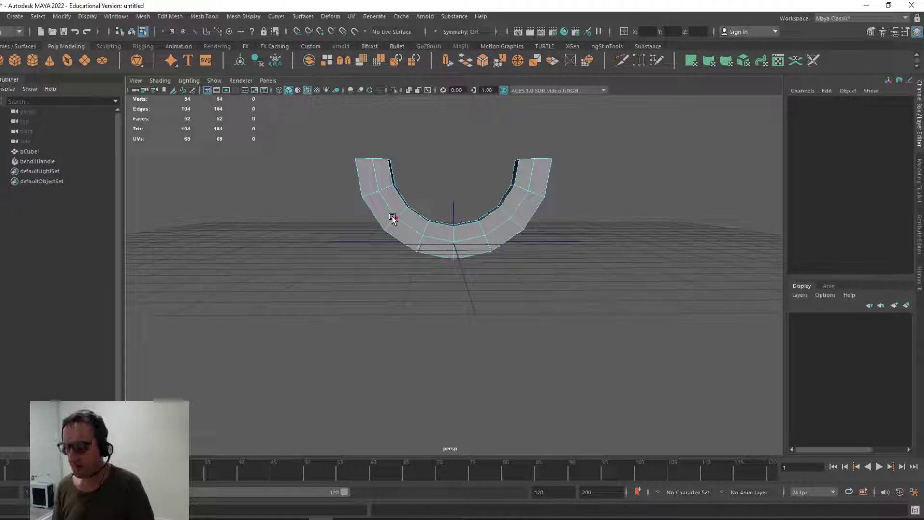
pyautogui.press('F8')
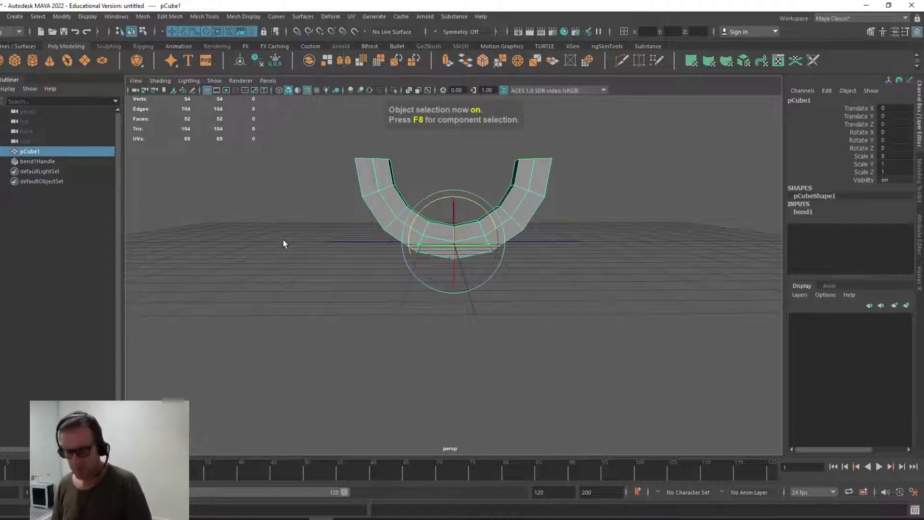
pyautogui.hotkey('alt', 'shift', 'd')
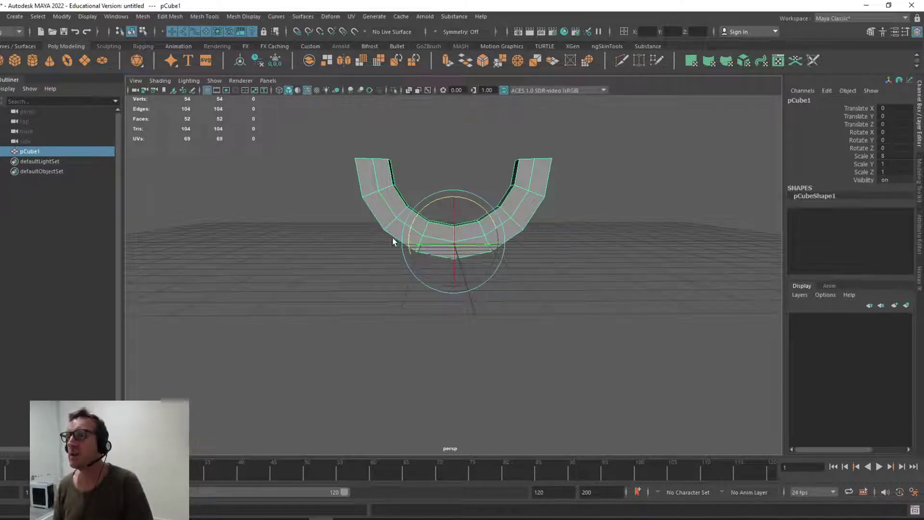
# Scale the U-shaped mesh wider along its Z depth.
pyautogui.keyDown('alt'); pyautogui.moveTo(373, 245); pyautogui.dragTo(417, 235); pyautogui.keyUp('alt')
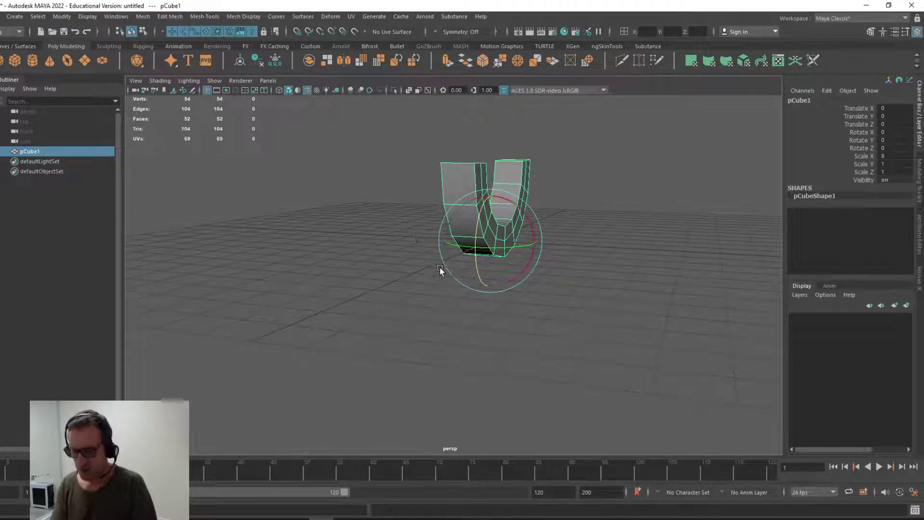
pyautogui.press('r')
pyautogui.moveTo(533, 243); pyautogui.dragTo(563, 252)
pyautogui.keyDown('alt'); pyautogui.moveTo(460, 281); pyautogui.dragTo(399, 252); pyautogui.keyUp('alt')
# Select the four central faces on the underside of the U and extrude them down to about Y -3.09 to form the torso.
pyautogui.moveTo(437, 242); pyautogui.dragTo(438, 265, button='right')
pyautogui.click(432, 236)
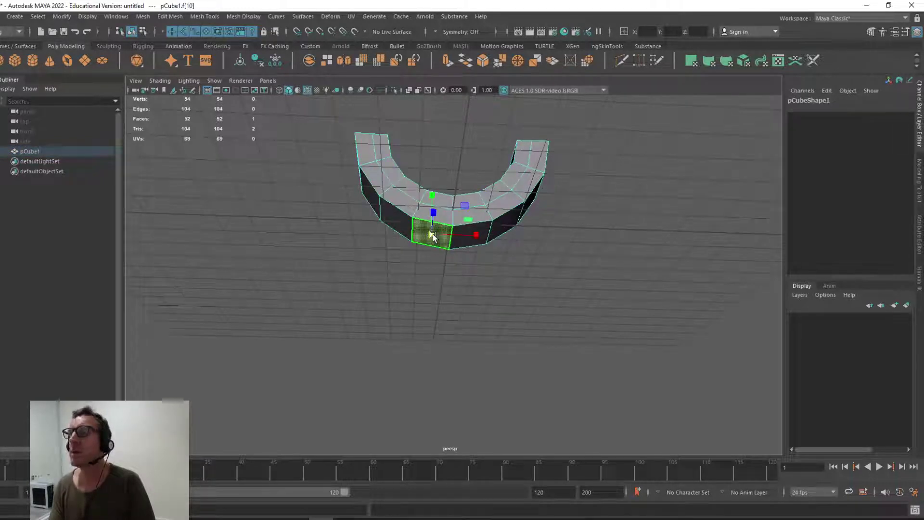
pyautogui.keyDown('shift'); pyautogui.click(463, 233); pyautogui.keyUp('shift')
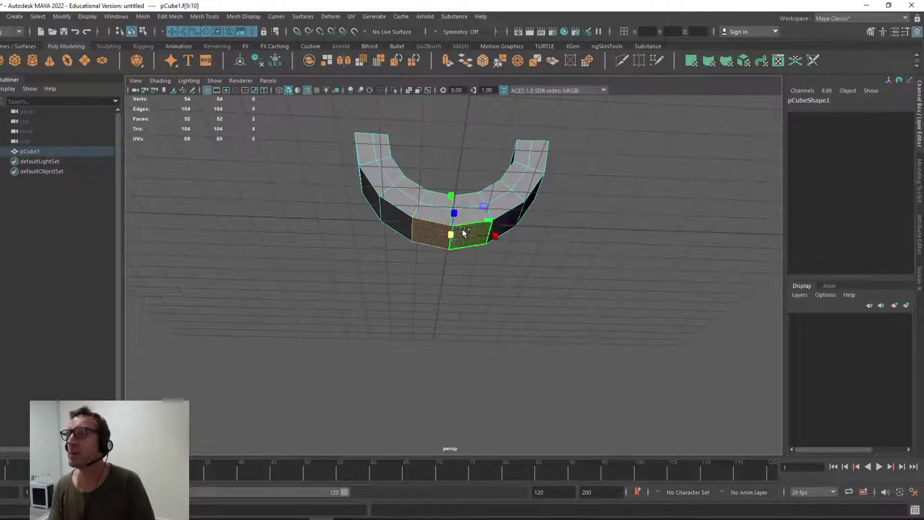
pyautogui.keyDown('shift'); pyautogui.click(396, 222); pyautogui.keyUp('shift')
pyautogui.keyDown('shift'); pyautogui.click(505, 224); pyautogui.keyUp('shift')
pyautogui.keyDown('alt'); pyautogui.moveTo(420, 295); pyautogui.dragTo(374, 267); pyautogui.keyUp('alt')
pyautogui.keyDown('alt'); pyautogui.moveTo(423, 233); pyautogui.dragTo(392, 286); pyautogui.keyUp('alt')
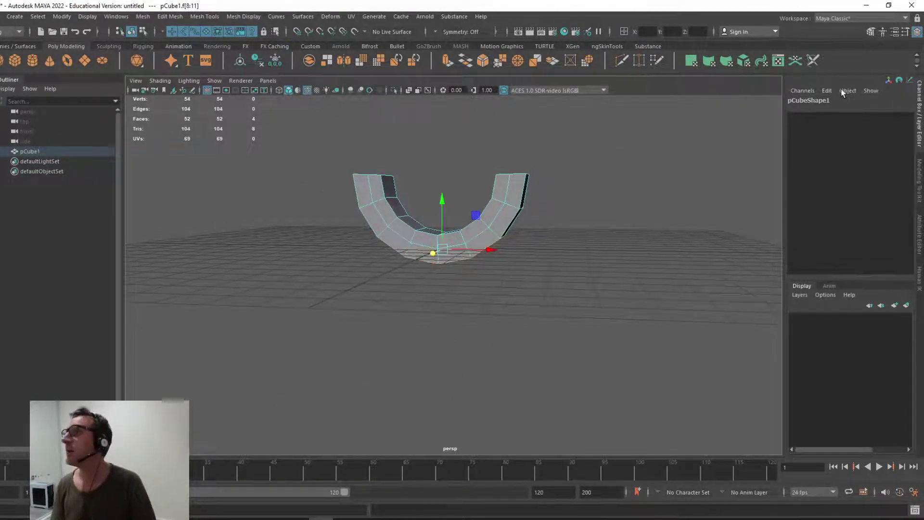
pyautogui.click(871, 31)
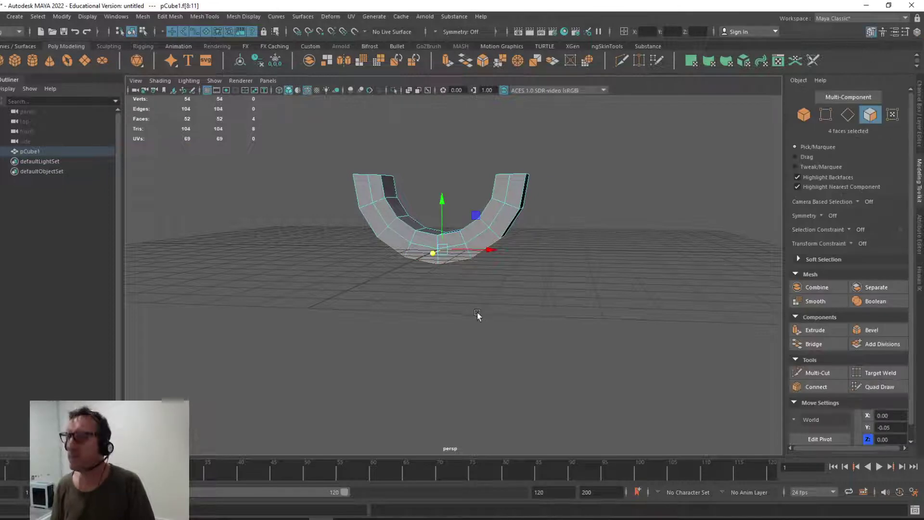
pyautogui.moveTo(433, 309)
pyautogui.keyDown('alt'); pyautogui.mouseDown()
pyautogui.moveTo(450, 283)
pyautogui.moveTo(436, 299)
pyautogui.mouseUp(); pyautogui.keyUp('alt')
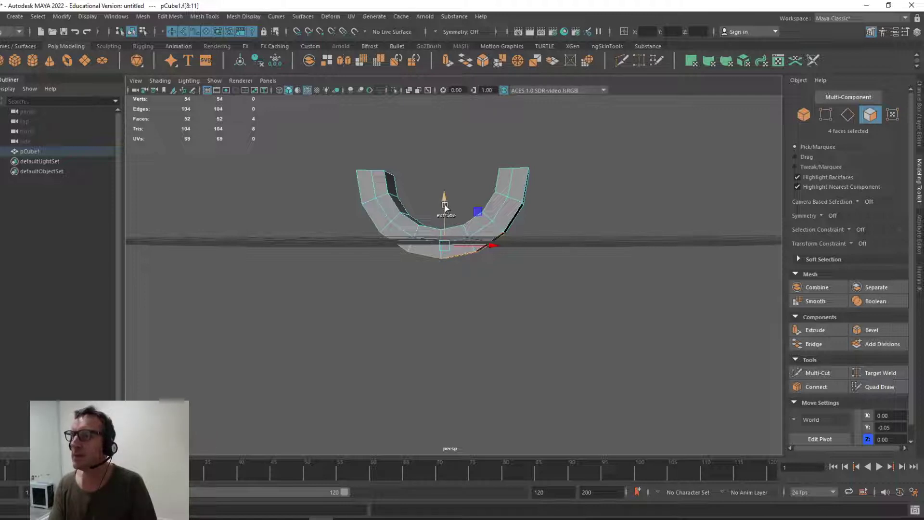
pyautogui.moveTo(445, 207); pyautogui.dragTo(434, 292)
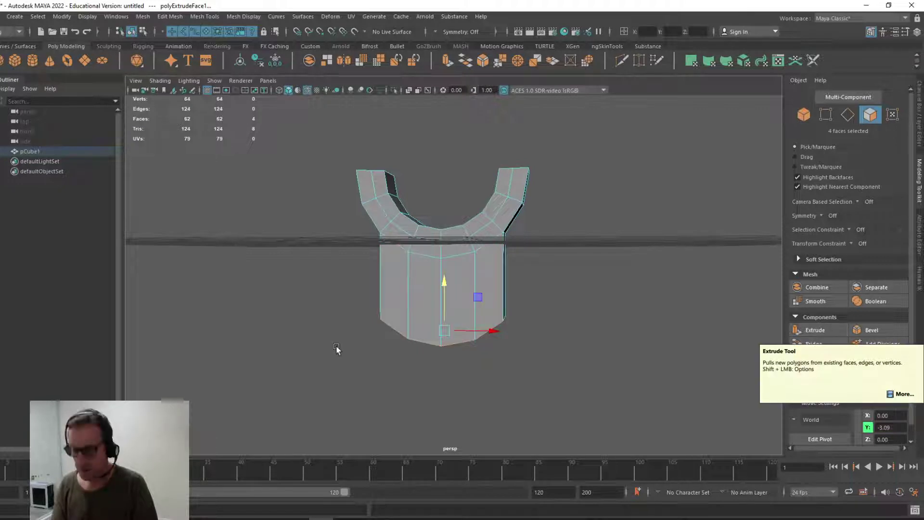
# Flatten the torso's bottom faces with scaling, tapering them inward, and move them further down.
pyautogui.keyDown('alt'); pyautogui.moveTo(323, 328); pyautogui.dragTo(335, 325); pyautogui.keyUp('alt')
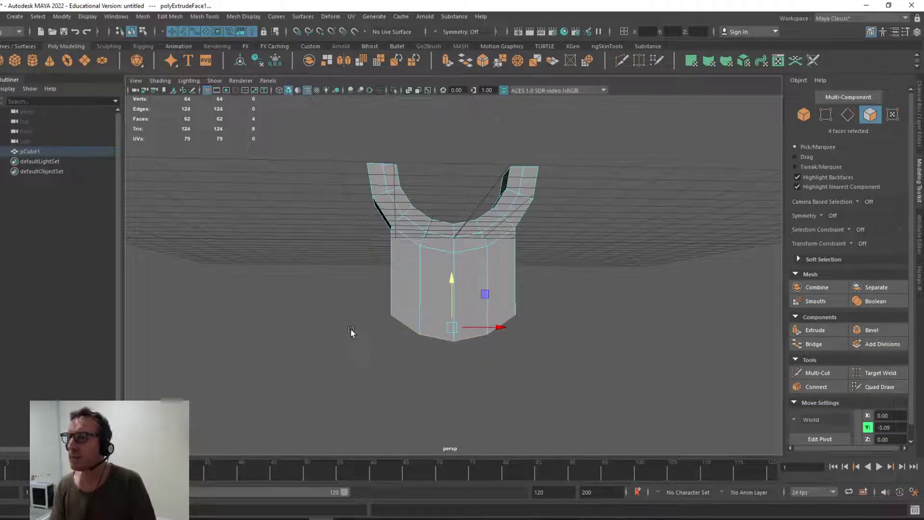
pyautogui.press('r')
pyautogui.moveTo(451, 294); pyautogui.dragTo(443, 330)
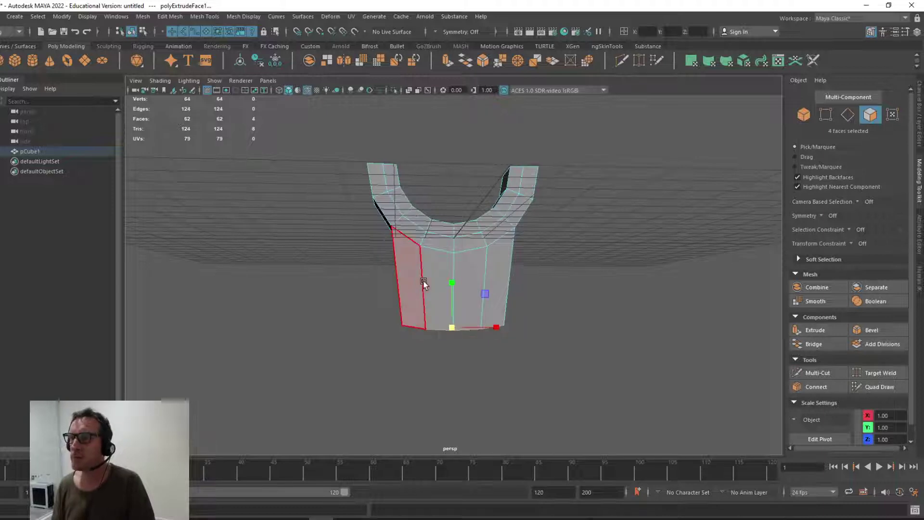
pyautogui.press('w')
pyautogui.moveTo(451, 283); pyautogui.dragTo(449, 308)
# Switch the mesh to edge selection and enable Object X symmetry.
pyautogui.keyDown('alt'); pyautogui.moveTo(359, 306); pyautogui.dragTo(357, 261); pyautogui.keyUp('alt')
pyautogui.click(389, 228)
pyautogui.moveTo(407, 233); pyautogui.dragTo(414, 210, button='right')
pyautogui.click(435, 32)
pyautogui.click(460, 48)
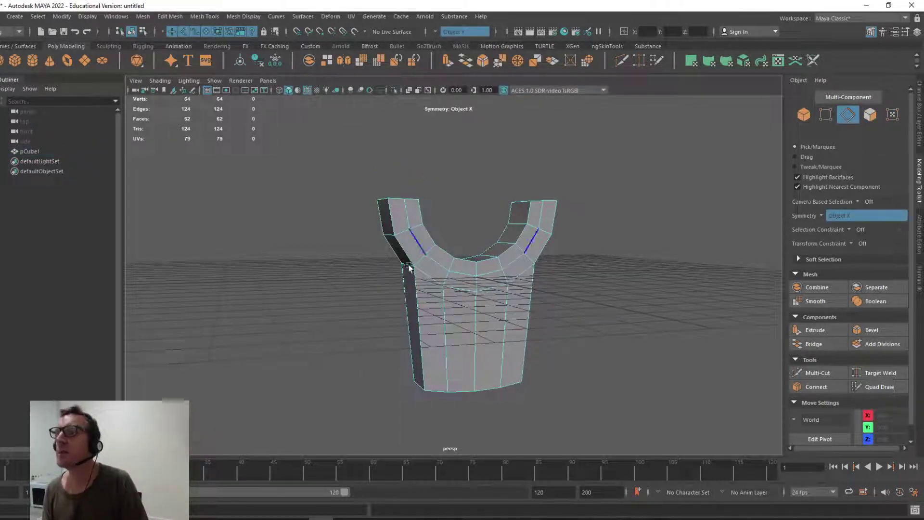
# Select the edge loop across each shoulder arm and move it down and inward to X -2.06, Y 1.12.
pyautogui.doubleClick(401, 233)
pyautogui.keyDown('alt'); pyautogui.moveTo(401, 233); pyautogui.dragTo(384, 241); pyautogui.keyUp('alt')
pyautogui.moveTo(385, 179); pyautogui.dragTo(383, 192)
pyautogui.moveTo(425, 240); pyautogui.dragTo(440, 237)
# Examine the outer faces of the upper arm sections from several sides, highlighting one symmetric pair and clearing the selection.
pyautogui.keyDown('alt'); pyautogui.moveTo(340, 244); pyautogui.dragTo(360, 251); pyautogui.keyUp('alt')
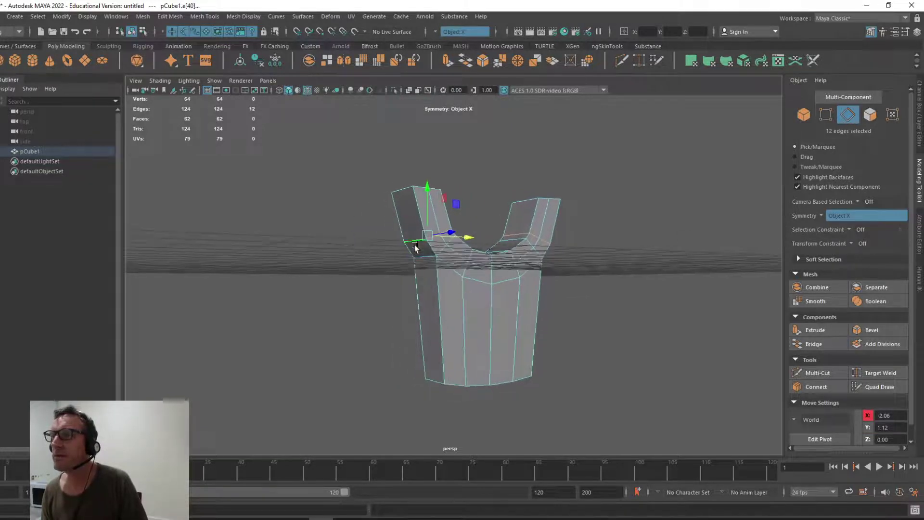
pyautogui.keyDown('alt'); pyautogui.moveTo(419, 245); pyautogui.dragTo(420, 276); pyautogui.keyUp('alt')
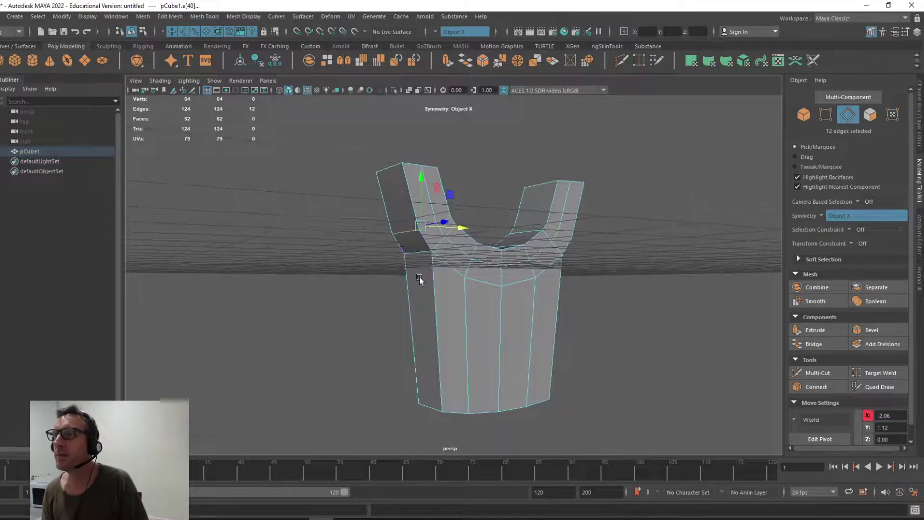
pyautogui.moveTo(401, 210); pyautogui.dragTo(401, 234, button='right')
pyautogui.click(400, 212)
pyautogui.keyDown('alt'); pyautogui.moveTo(545, 273); pyautogui.dragTo(491, 273); pyautogui.keyUp('alt')
pyautogui.keyDown('alt'); pyautogui.moveTo(491, 273); pyautogui.dragTo(585, 319, button='right'); pyautogui.keyUp('alt')
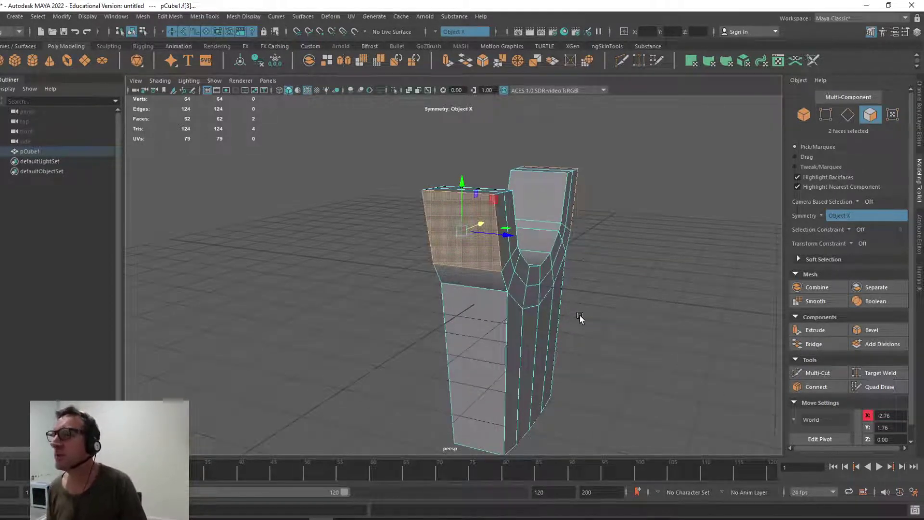
pyautogui.click(610, 264)
# Insert two edge loops with Multi-Cut, one through the middle of the body's depth and one across the upper arm sections.
pyautogui.click(805, 373)
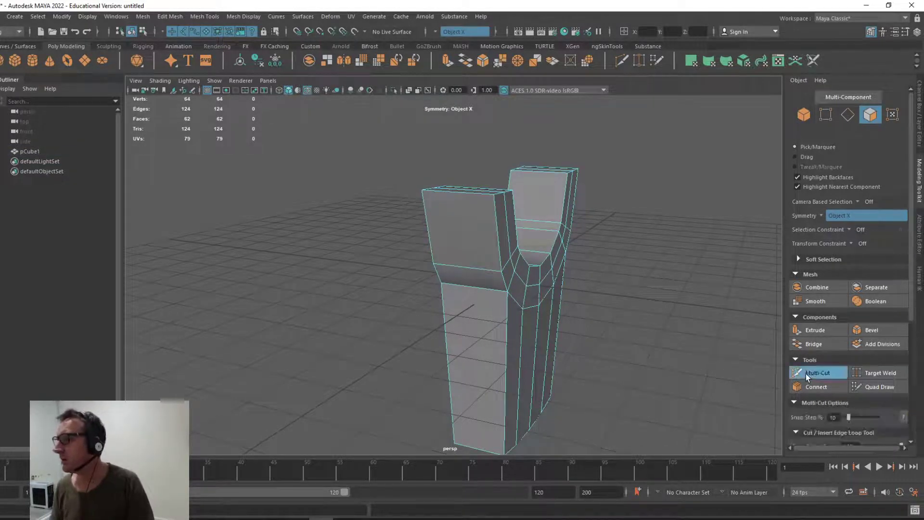
pyautogui.keyDown('ctrl'); pyautogui.click(462, 195); pyautogui.keyUp('ctrl')
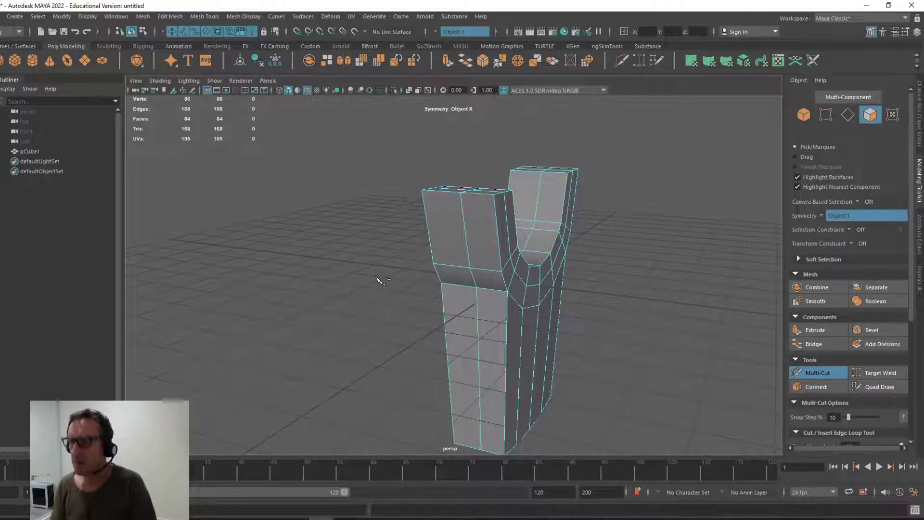
pyautogui.keyDown('alt'); pyautogui.moveTo(380, 280); pyautogui.dragTo(386, 275); pyautogui.keyUp('alt')
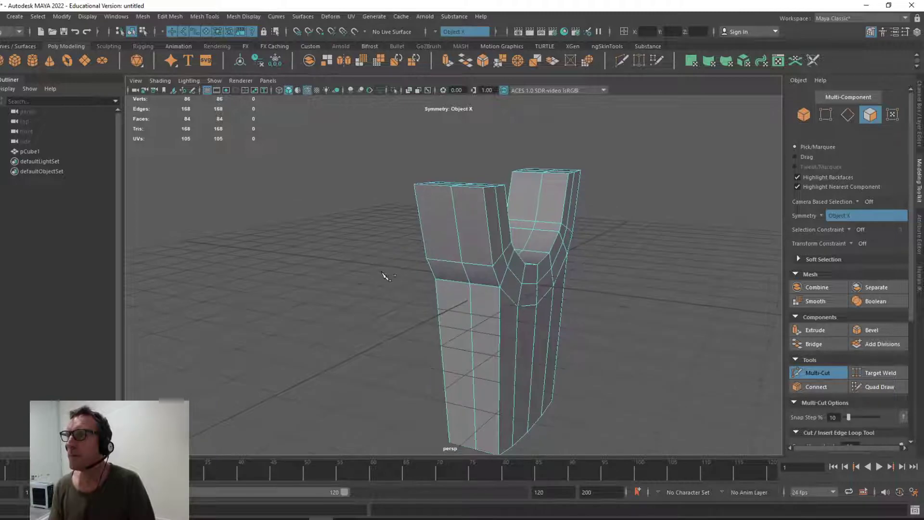
pyautogui.keyDown('ctrl'); pyautogui.click(486, 222); pyautogui.keyUp('ctrl')
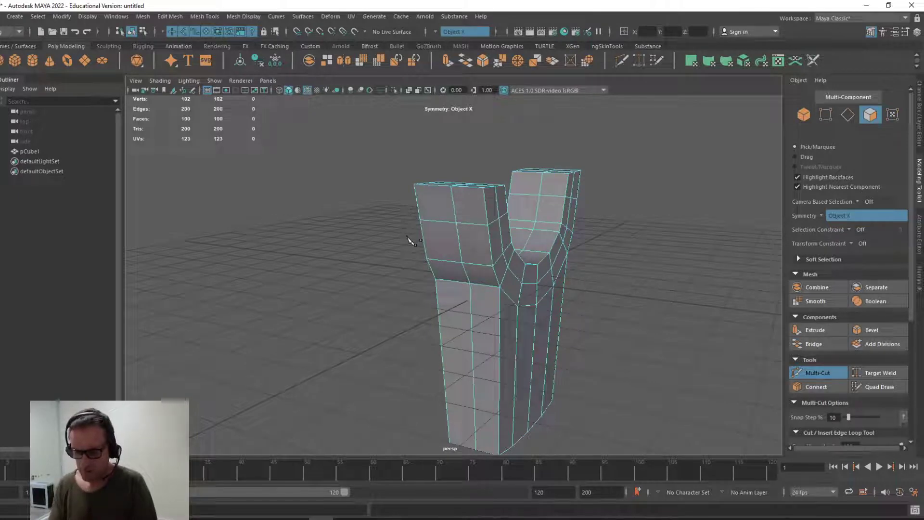
# Select the four outer faces of the upper arm section on both sides and apply Circularize to them.
pyautogui.moveTo(448, 201); pyautogui.dragTo(433, 253, button='right')
pyautogui.click(431, 204)
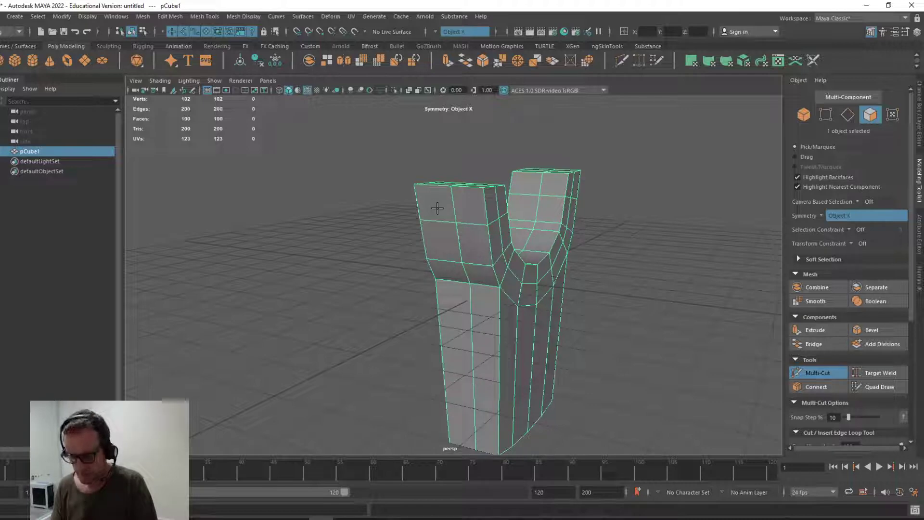
pyautogui.moveTo(437, 208); pyautogui.dragTo(439, 235, button='right')
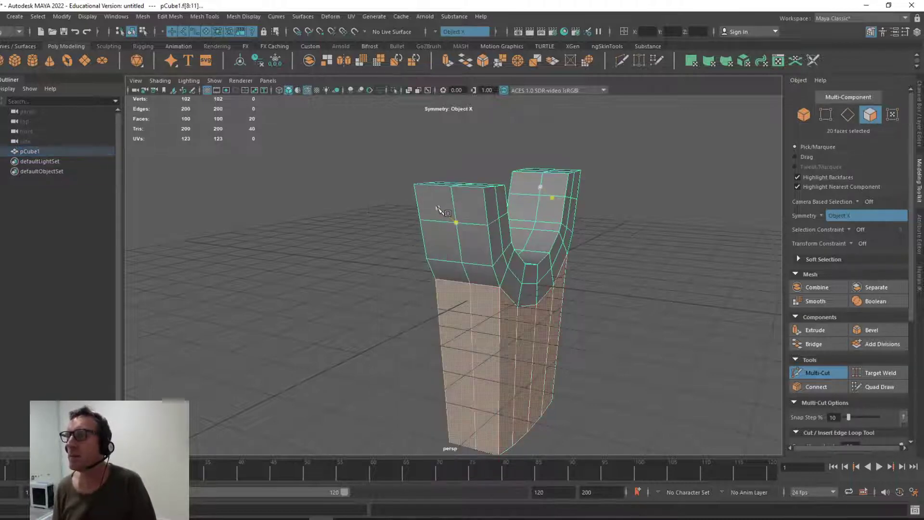
pyautogui.click(435, 202)
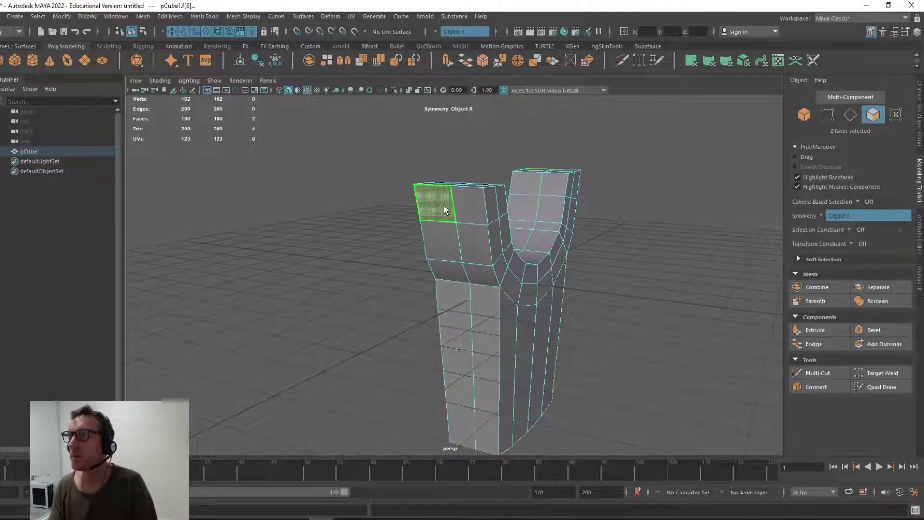
pyautogui.keyDown('shift'); pyautogui.click(469, 213); pyautogui.keyUp('shift')
pyautogui.keyDown('shift'); pyautogui.click(472, 237); pyautogui.keyUp('shift')
pyautogui.keyDown('shift'); pyautogui.click(434, 239); pyautogui.keyUp('shift')
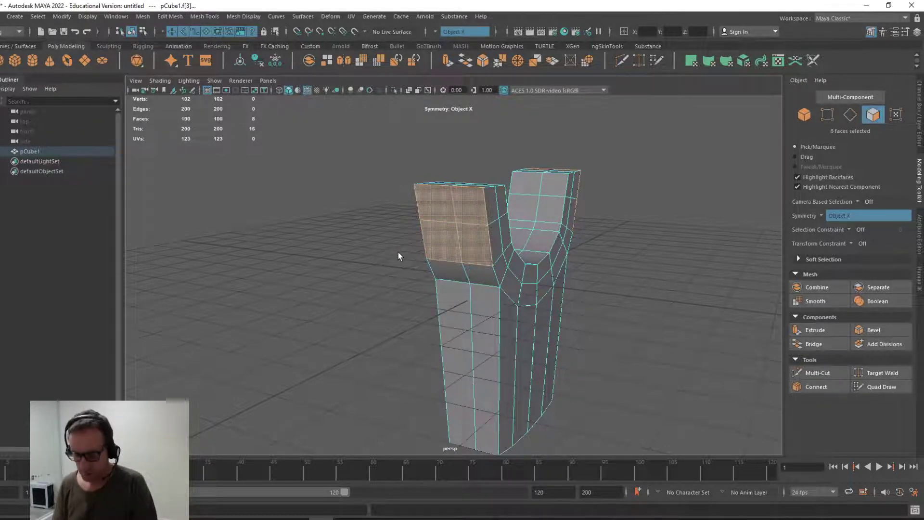
pyautogui.keyDown('alt'); pyautogui.moveTo(402, 250); pyautogui.dragTo(249, 202); pyautogui.keyUp('alt')
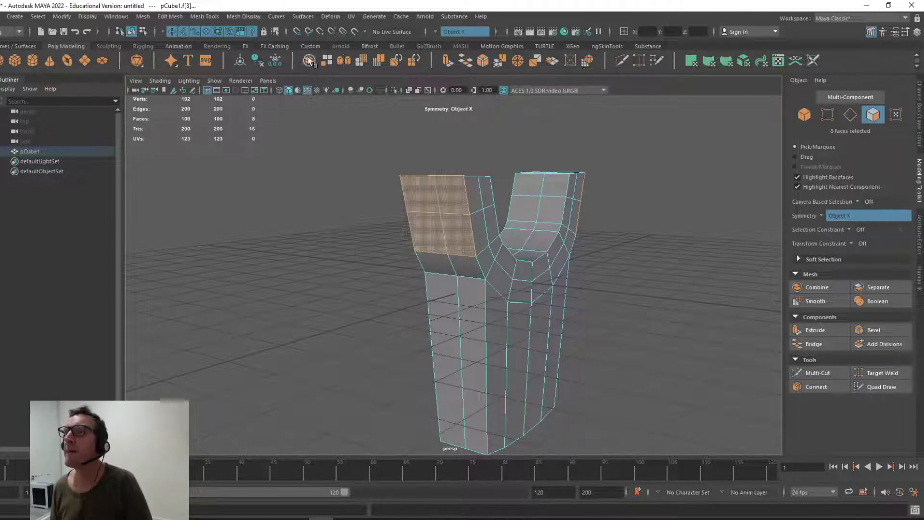
pyautogui.click(586, 62)
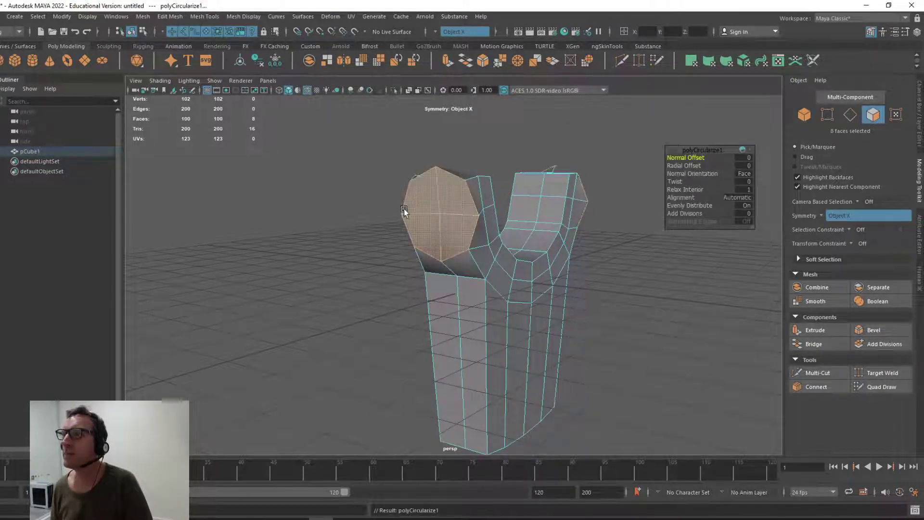
# Extrude the circularized shoulder faces outward on both sides with Local Translate Z 4.05 and taper their ends to form arms.
pyautogui.keyDown('alt'); pyautogui.moveTo(344, 211); pyautogui.dragTo(377, 213); pyautogui.keyUp('alt')
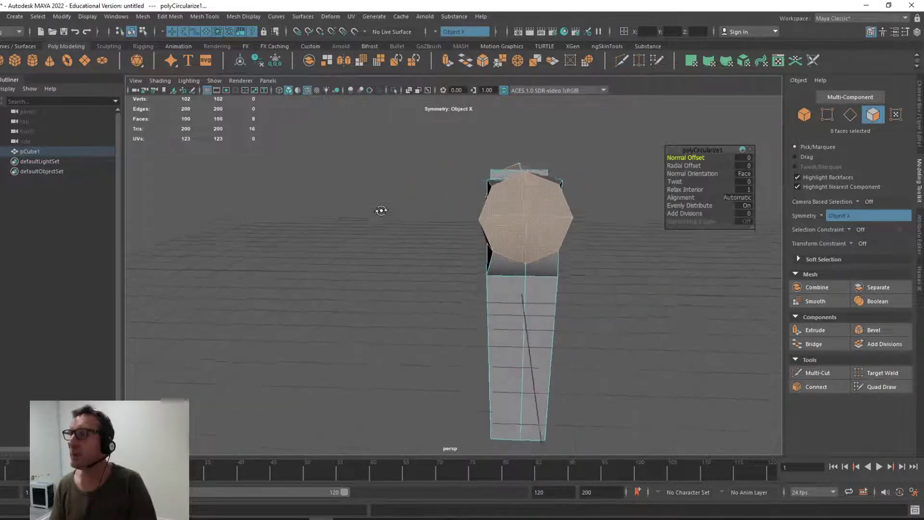
pyautogui.keyDown('alt'); pyautogui.moveTo(381, 210); pyautogui.dragTo(308, 221); pyautogui.keyUp('alt')
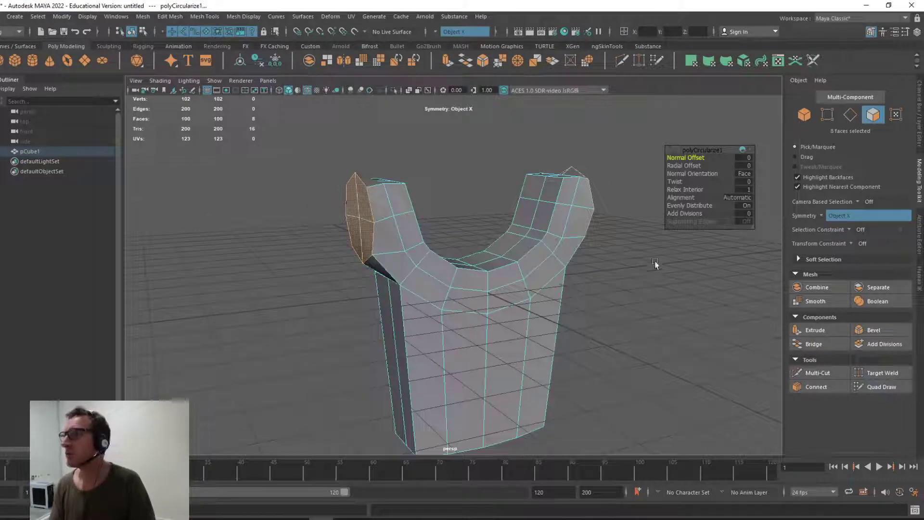
pyautogui.click(811, 331)
pyautogui.moveTo(322, 245); pyautogui.dragTo(172, 269)
pyautogui.keyDown('alt'); pyautogui.moveTo(232, 305); pyautogui.dragTo(266, 303); pyautogui.keyUp('alt')
pyautogui.moveTo(290, 270); pyautogui.dragTo(303, 303)
pyautogui.moveTo(238, 245); pyautogui.dragTo(204, 249)
pyautogui.moveTo(216, 283)
pyautogui.keyDown('alt'); pyautogui.mouseDown()
pyautogui.moveTo(311, 298)
pyautogui.moveTo(223, 285)
pyautogui.mouseUp(); pyautogui.keyUp('alt')
pyautogui.moveTo(207, 246); pyautogui.dragTo(171, 259)
pyautogui.keyDown('alt'); pyautogui.moveTo(217, 288); pyautogui.dragTo(293, 298); pyautogui.keyUp('alt')
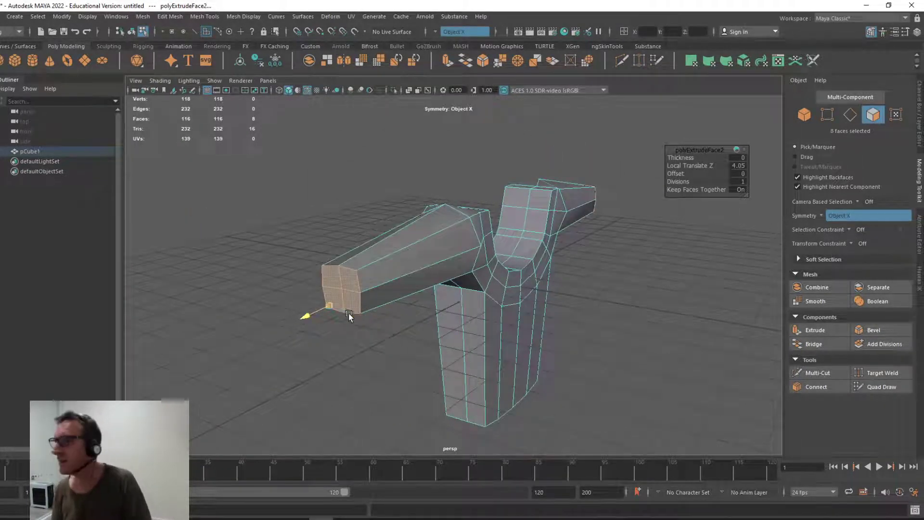
# Scale the end faces of both arms slightly smaller in height.
pyautogui.press('w')
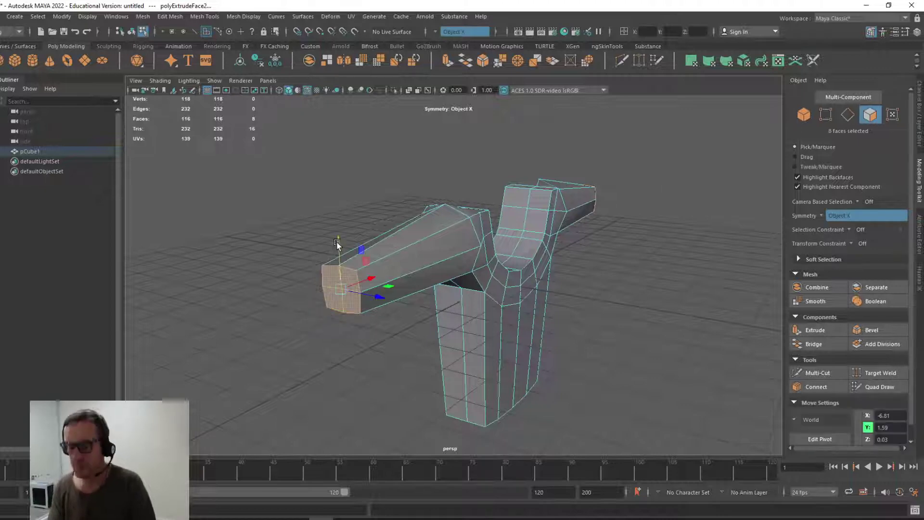
pyautogui.press('r')
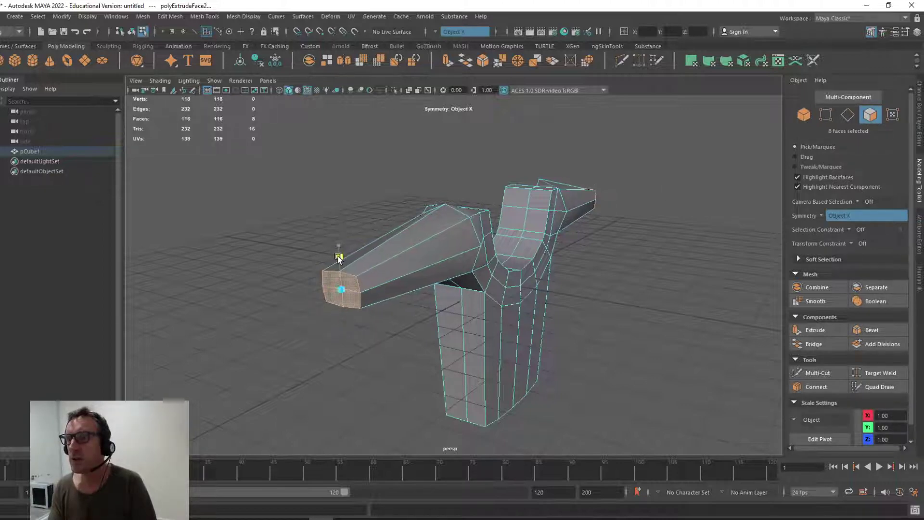
pyautogui.keyDown('alt'); pyautogui.moveTo(367, 311); pyautogui.dragTo(317, 297); pyautogui.keyUp('alt')
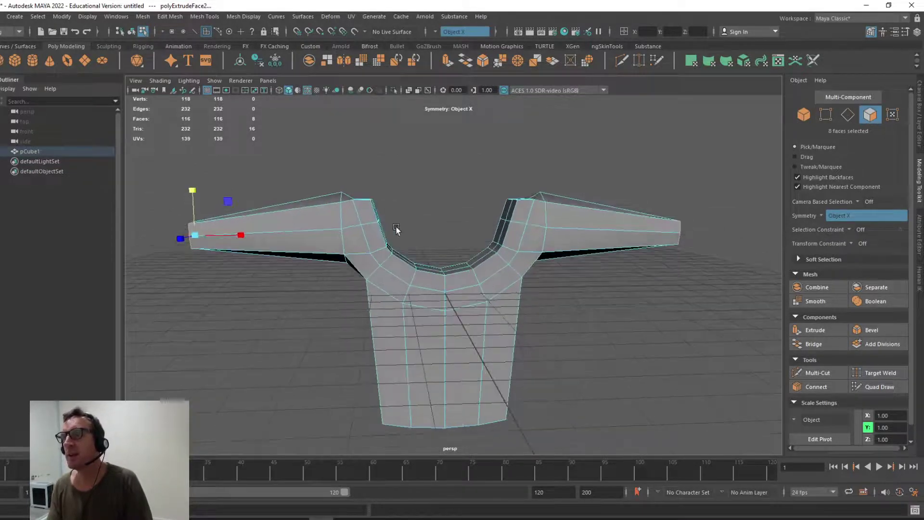
pyautogui.keyDown('alt'); pyautogui.moveTo(384, 226); pyautogui.dragTo(372, 256); pyautogui.keyUp('alt')
# Select the strip of faces lining the U-shaped neck opening, flatten its curve and raise it to Y 2.33.
pyautogui.keyDown('shift'); pyautogui.click(350, 228); pyautogui.keyUp('shift')
pyautogui.keyDown('shift'); pyautogui.doubleClick(425, 279); pyautogui.keyUp('shift')
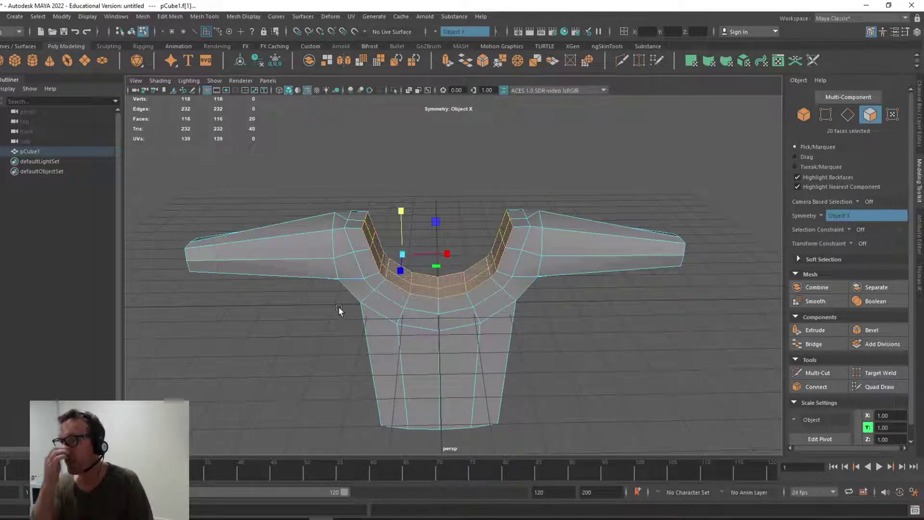
pyautogui.keyDown('alt'); pyautogui.moveTo(315, 319); pyautogui.dragTo(353, 272); pyautogui.keyUp('alt')
pyautogui.moveTo(399, 190); pyautogui.dragTo(408, 162)
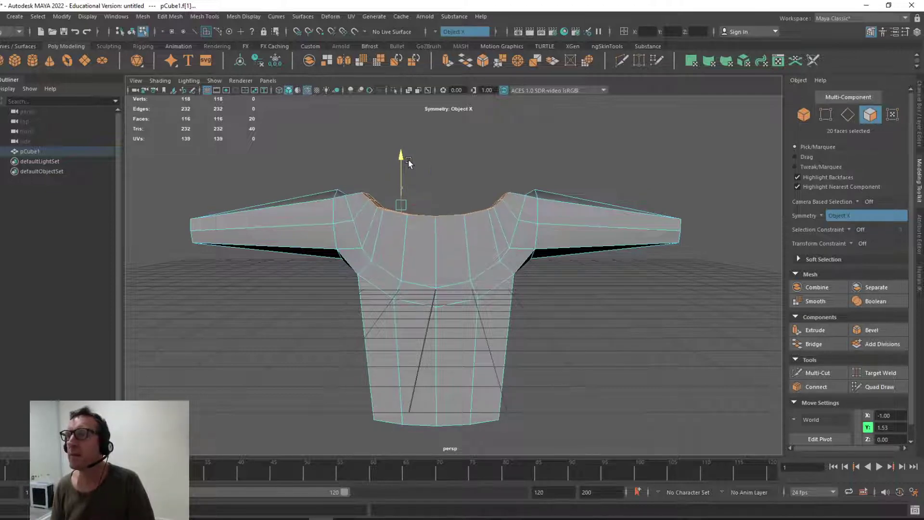
# Turn off symmetry and extrude the neck opening's face strip upward into a narrower, flat-topped neck.
pyautogui.click(821, 216)
pyautogui.click(837, 222)
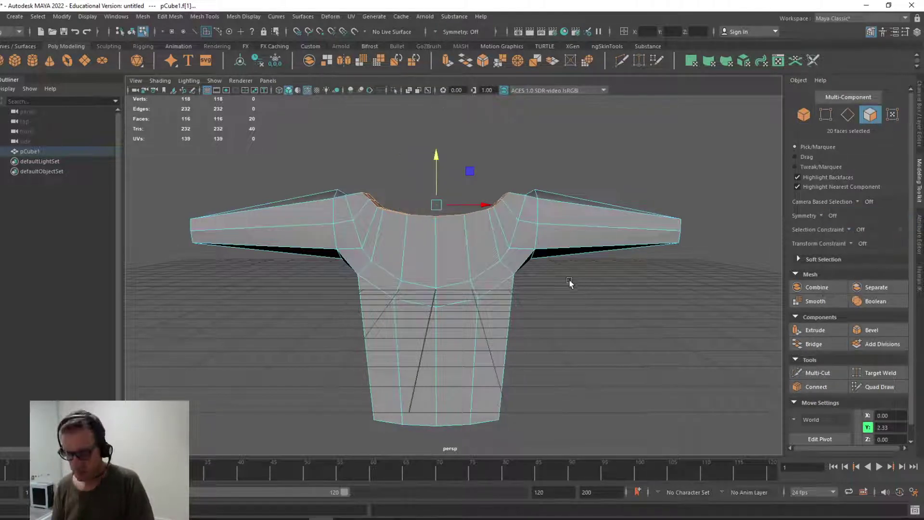
pyautogui.keyDown('alt'); pyautogui.moveTo(564, 282); pyautogui.dragTo(743, 268); pyautogui.keyUp('alt')
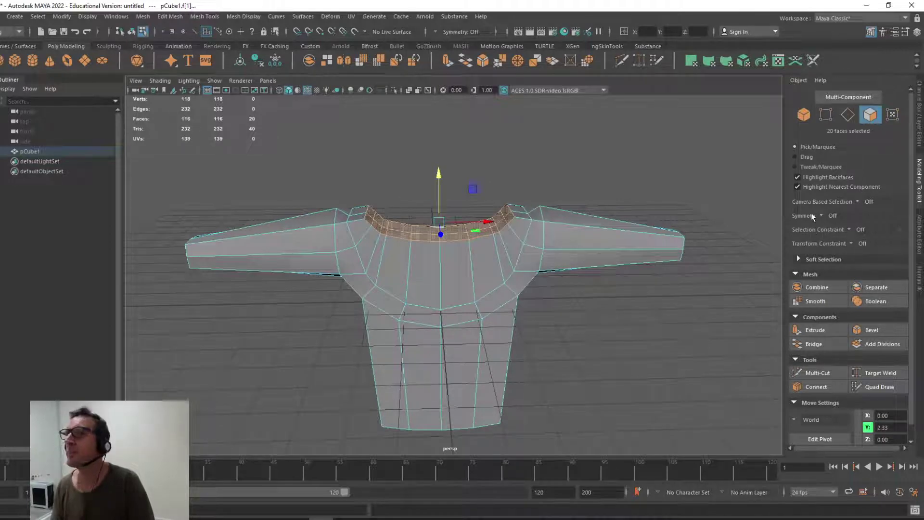
pyautogui.click(814, 330)
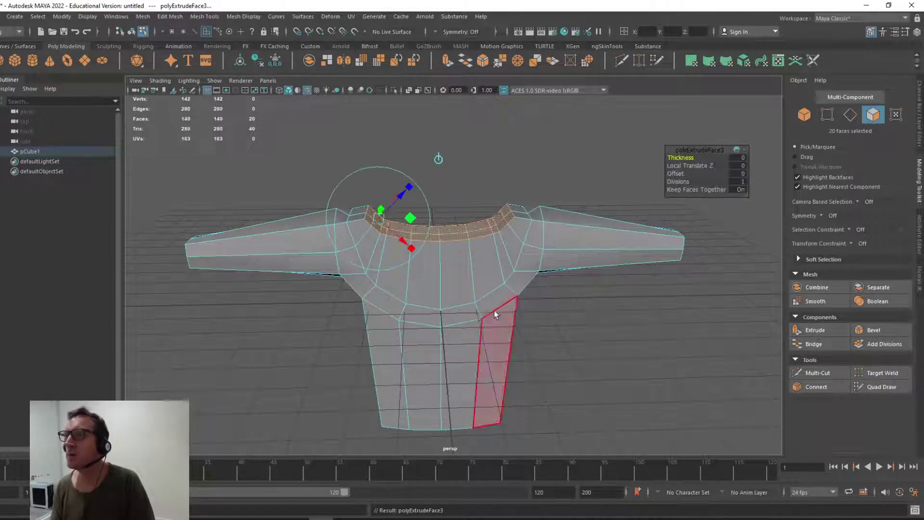
pyautogui.click(437, 159)
pyautogui.moveTo(439, 192); pyautogui.dragTo(429, 121)
pyautogui.keyDown('alt'); pyautogui.moveTo(407, 192); pyautogui.dragTo(402, 256); pyautogui.keyUp('alt')
pyautogui.moveTo(446, 174); pyautogui.dragTo(404, 284)
pyautogui.keyDown('alt'); pyautogui.moveTo(423, 284); pyautogui.dragTo(559, 361, button='right'); pyautogui.keyUp('alt')
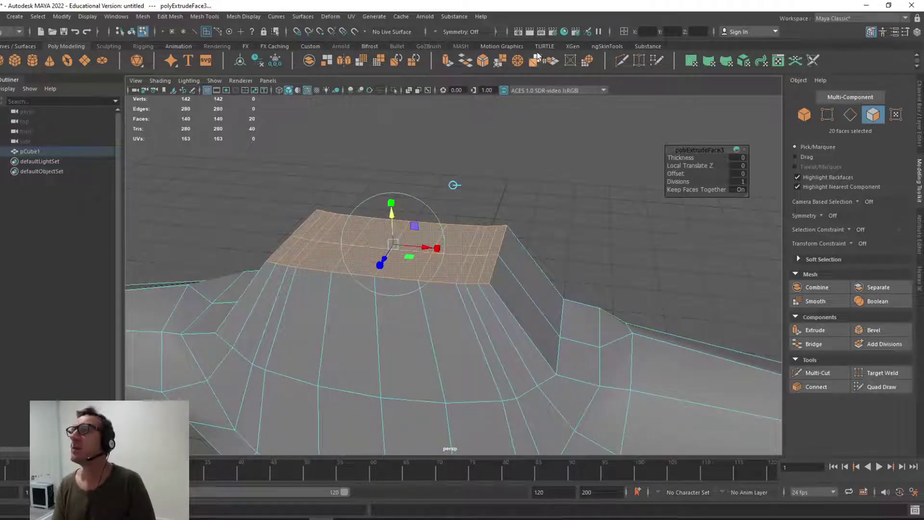
# Circularize the top faces of the extruded neck and clear the selection.
pyautogui.click(588, 61)
pyautogui.keyDown('alt'); pyautogui.moveTo(486, 251); pyautogui.dragTo(414, 237); pyautogui.keyUp('alt')
pyautogui.click(405, 152)
pyautogui.moveTo(440, 179); pyautogui.dragTo(373, 260)
pyautogui.moveTo(389, 310); pyautogui.dragTo(403, 292)
pyautogui.click(376, 239)
pyautogui.scroll(-6, 374, 272)
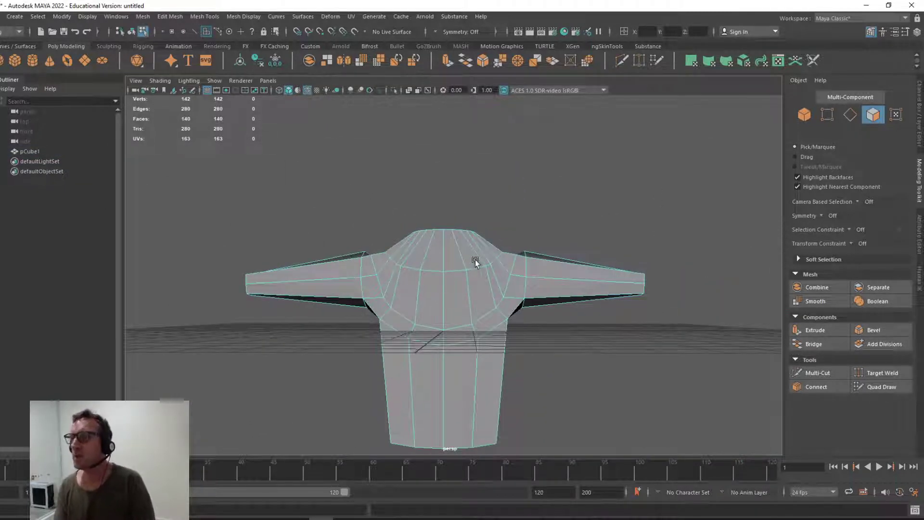
pyautogui.keyDown('alt'); pyautogui.moveTo(377, 264); pyautogui.dragTo(405, 304); pyautogui.keyUp('alt')
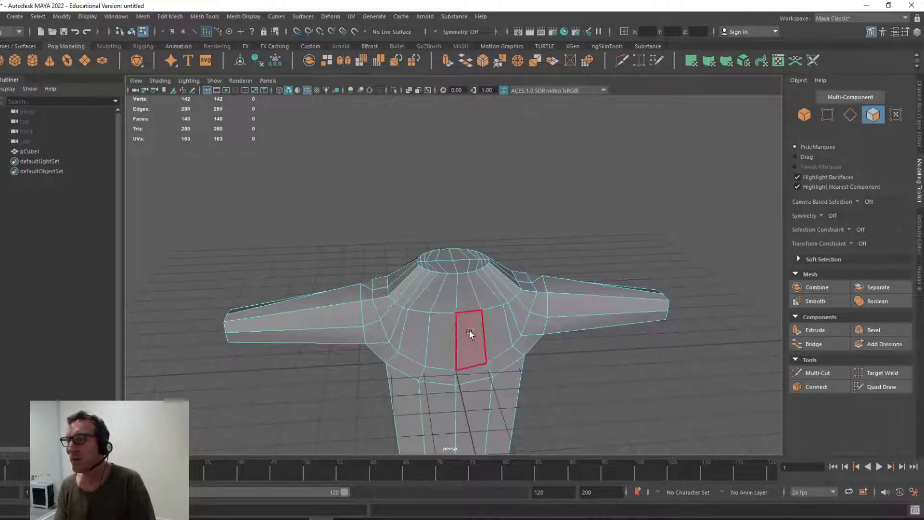
# Select the sunken edge on top of the shoulder with Object X symmetry and raise it to Y 2.89 on both sides.
pyautogui.moveTo(459, 322)
pyautogui.keyDown('alt'); pyautogui.mouseDown()
pyautogui.moveTo(449, 303)
pyautogui.moveTo(454, 309)
pyautogui.mouseUp(); pyautogui.keyUp('alt')
pyautogui.scroll(3, 451, 320)
pyautogui.moveTo(355, 275); pyautogui.dragTo(353, 239, button='right')
pyautogui.click(360, 274)
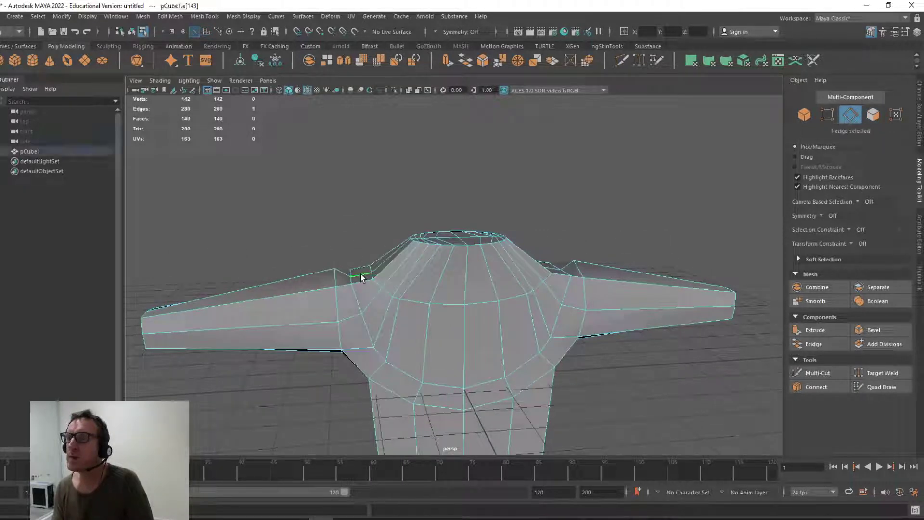
pyautogui.click(440, 33)
pyautogui.click(459, 48)
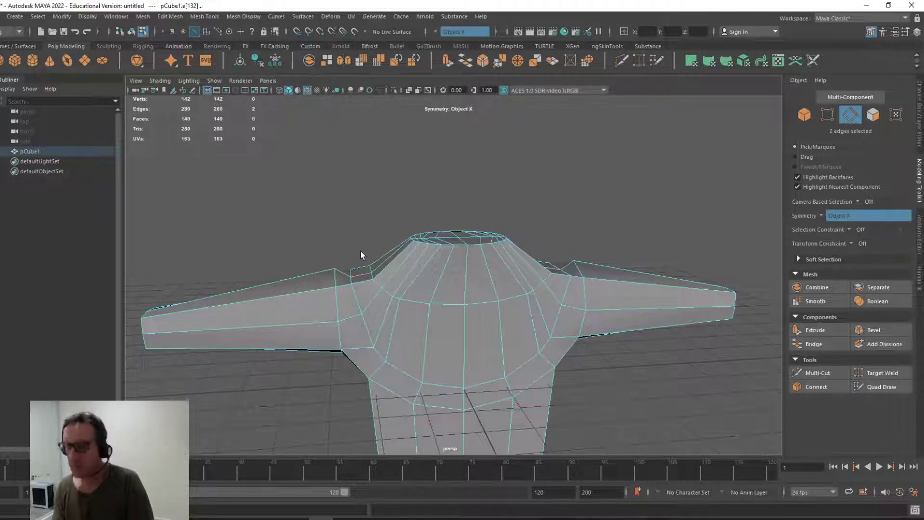
pyautogui.press('w')
pyautogui.moveTo(360, 229)
pyautogui.mouseDown()
pyautogui.moveTo(359, 212)
pyautogui.moveTo(357, 222)
pyautogui.mouseUp()
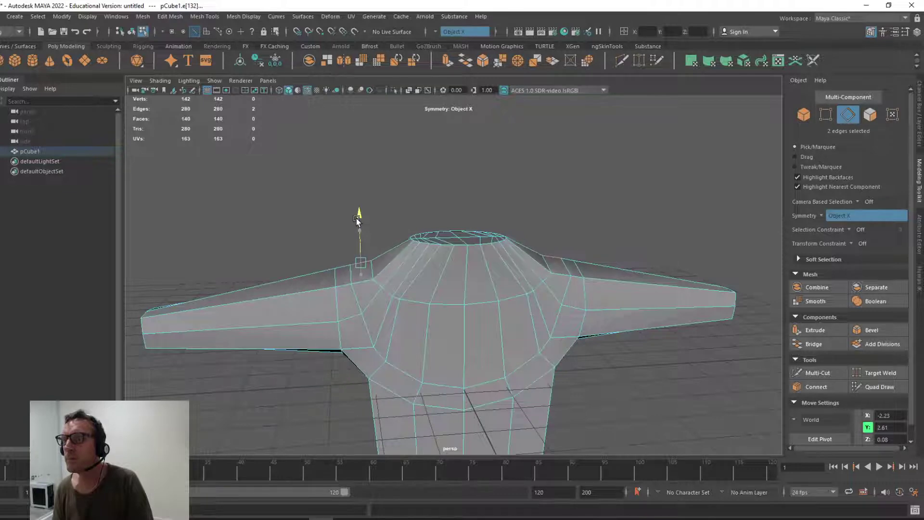
# Insert edge loops with Multi-Cut, one around the upper chest and shoulders and four across each arm.
pyautogui.keyDown('alt'); pyautogui.moveTo(359, 300); pyautogui.dragTo(319, 279); pyautogui.keyUp('alt')
pyautogui.keyDown('alt'); pyautogui.moveTo(536, 312); pyautogui.dragTo(458, 272); pyautogui.keyUp('alt')
pyautogui.keyDown('alt'); pyautogui.moveTo(308, 287); pyautogui.dragTo(297, 305); pyautogui.keyUp('alt')
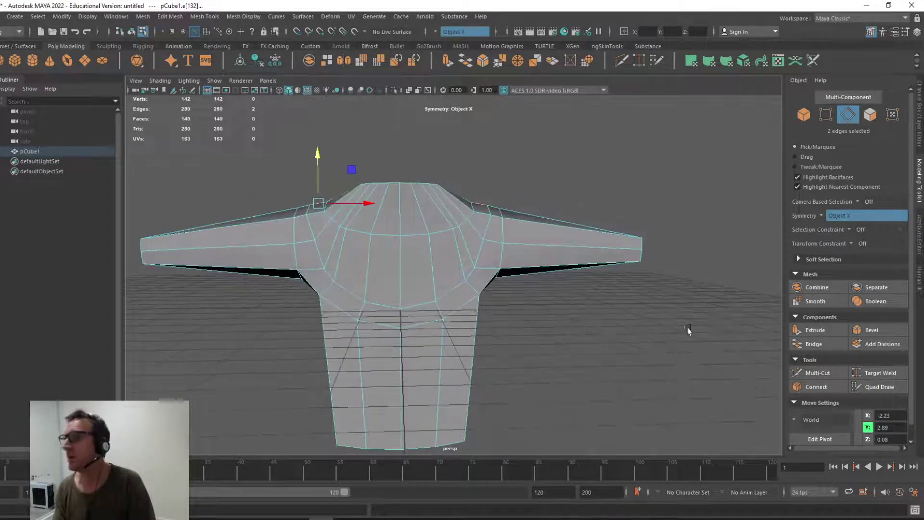
pyautogui.click(809, 375)
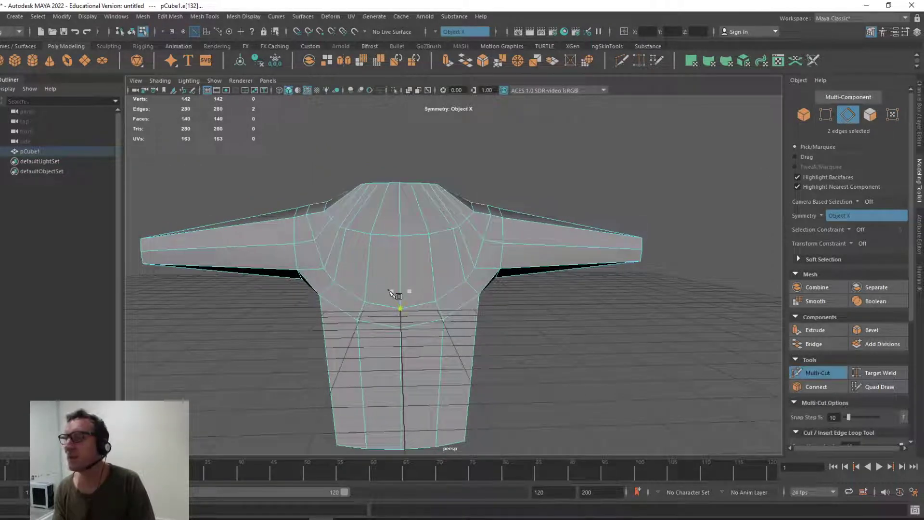
pyautogui.keyDown('ctrl'); pyautogui.click(331, 245); pyautogui.keyUp('ctrl')
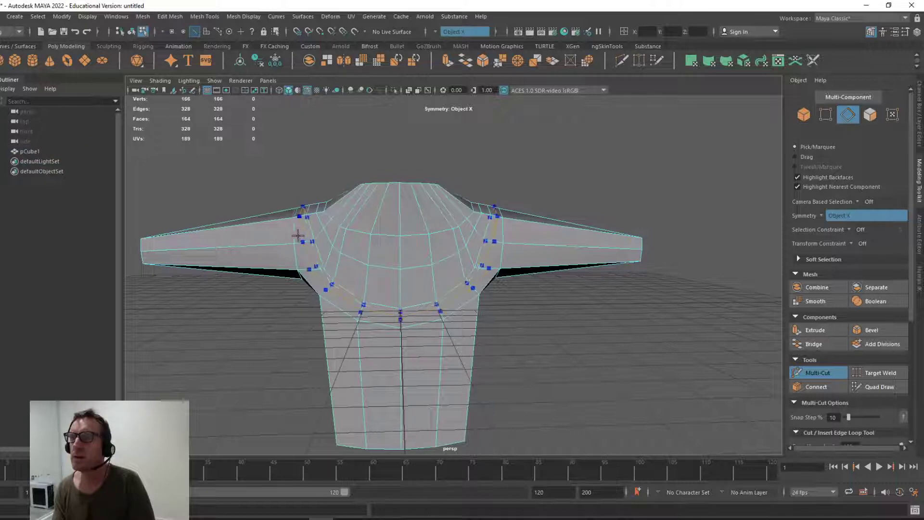
pyautogui.keyDown('ctrl'); pyautogui.click(214, 251); pyautogui.keyUp('ctrl')
pyautogui.keyDown('ctrl'); pyautogui.click(215, 252); pyautogui.keyUp('ctrl')
pyautogui.keyDown('ctrl'); pyautogui.click(228, 236); pyautogui.keyUp('ctrl')
# Select the eight faces on the underside of the torso and apply Circularize to them.
pyautogui.keyDown('alt'); pyautogui.moveTo(251, 344); pyautogui.dragTo(270, 258); pyautogui.keyUp('alt')
pyautogui.moveTo(265, 300)
pyautogui.keyDown('alt'); pyautogui.mouseDown()
pyautogui.moveTo(268, 288)
pyautogui.moveTo(257, 304)
pyautogui.mouseUp(); pyautogui.keyUp('alt')
pyautogui.press('w')
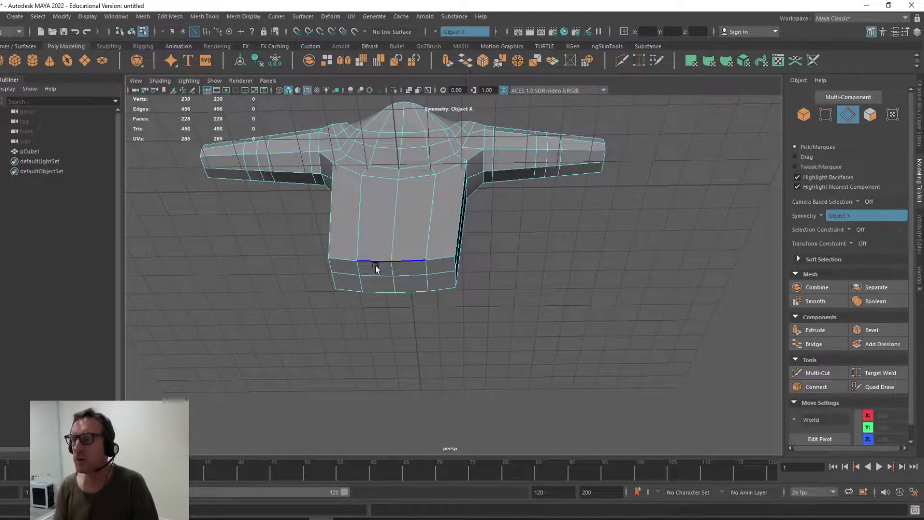
pyautogui.rightClick(375, 253)
pyautogui.moveTo(374, 237); pyautogui.dragTo(376, 281, button='right')
pyautogui.click(375, 268)
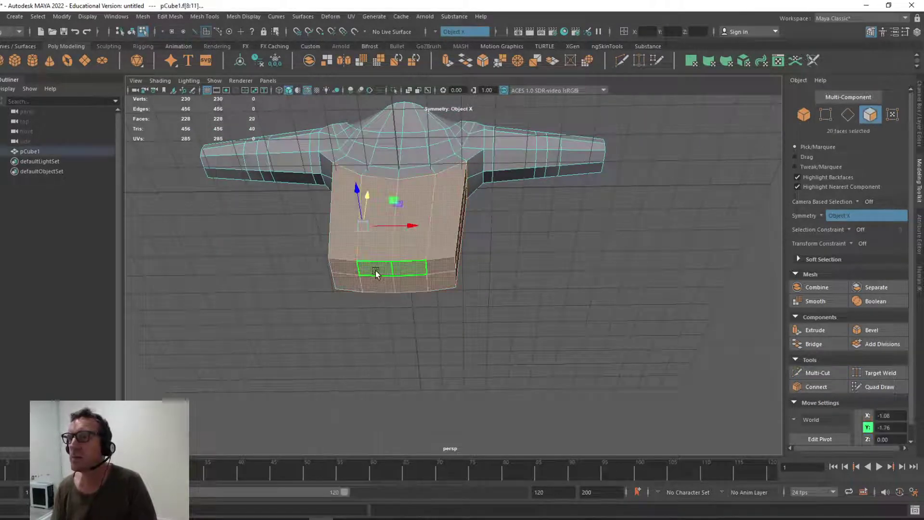
pyautogui.keyDown('shift'); pyautogui.click(380, 288); pyautogui.keyUp('shift')
pyautogui.keyDown('shift'); pyautogui.click(344, 282); pyautogui.keyUp('shift')
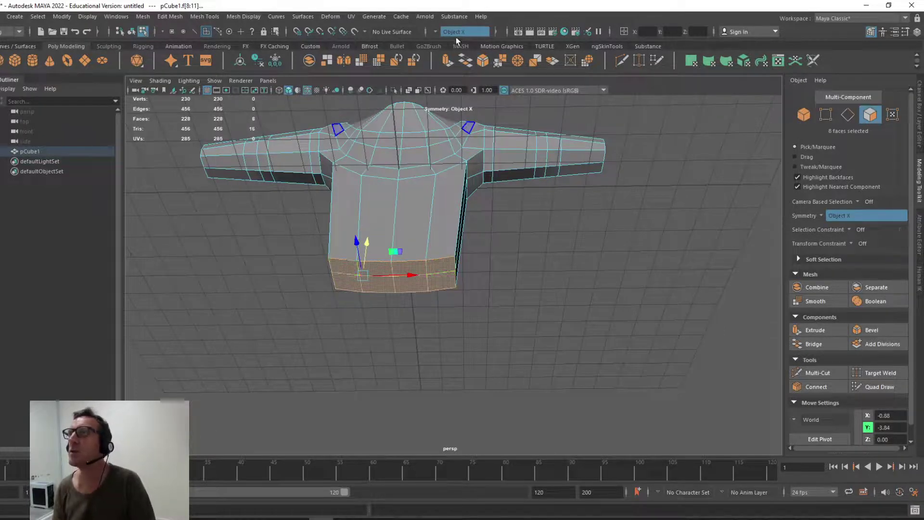
pyautogui.click(588, 63)
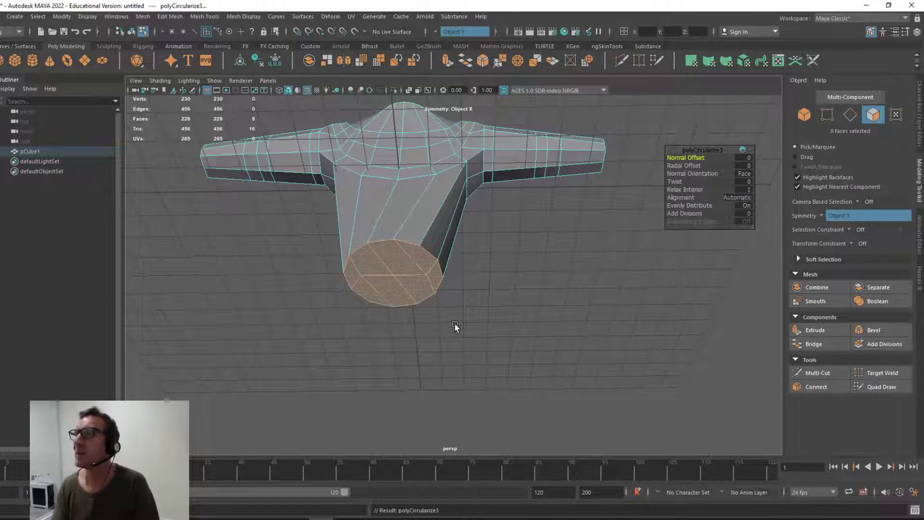
# Try rotating the circularized underside faces of the torso with Object X symmetry on.
pyautogui.press('e')
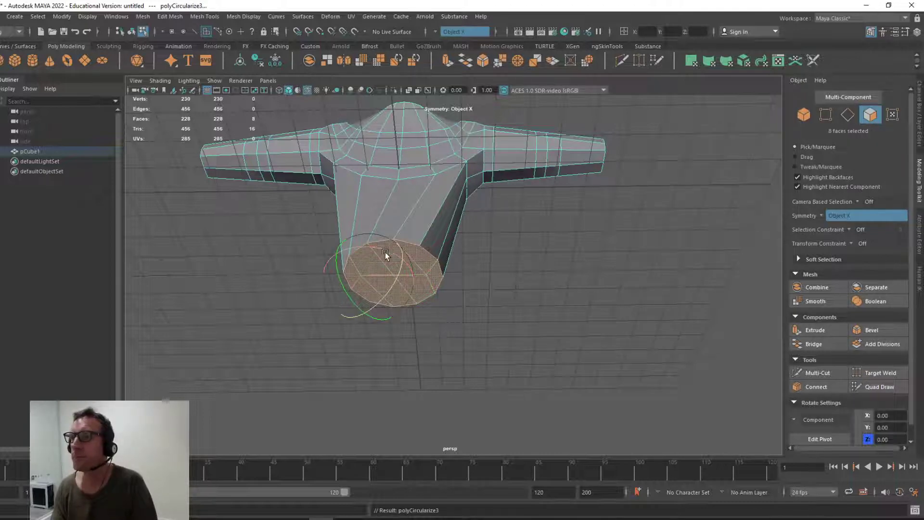
pyautogui.moveTo(385, 250); pyautogui.dragTo(392, 252)
pyautogui.hotkey('ctrl', 'z')
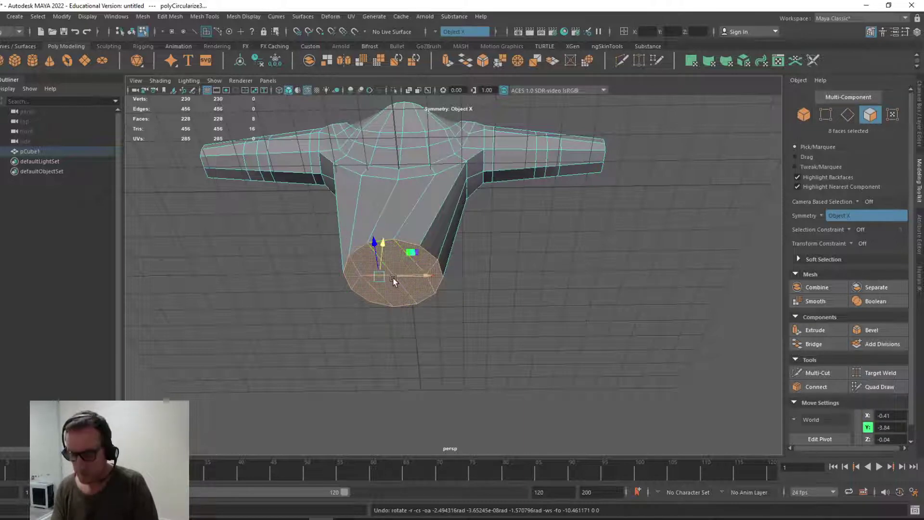
# Clear the selection and reselect all eight faces of the torso's circular underside for rotation.
pyautogui.press('e')
pyautogui.keyDown('alt'); pyautogui.moveTo(312, 299); pyautogui.dragTo(337, 304); pyautogui.keyUp('alt')
pyautogui.click(363, 283)
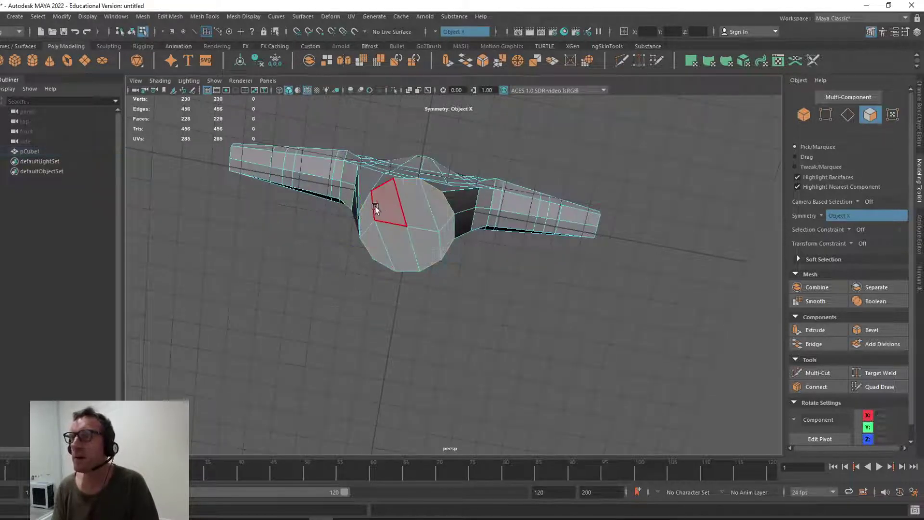
pyautogui.click(368, 233)
pyautogui.keyDown('shift'); pyautogui.click(385, 262); pyautogui.keyUp('shift')
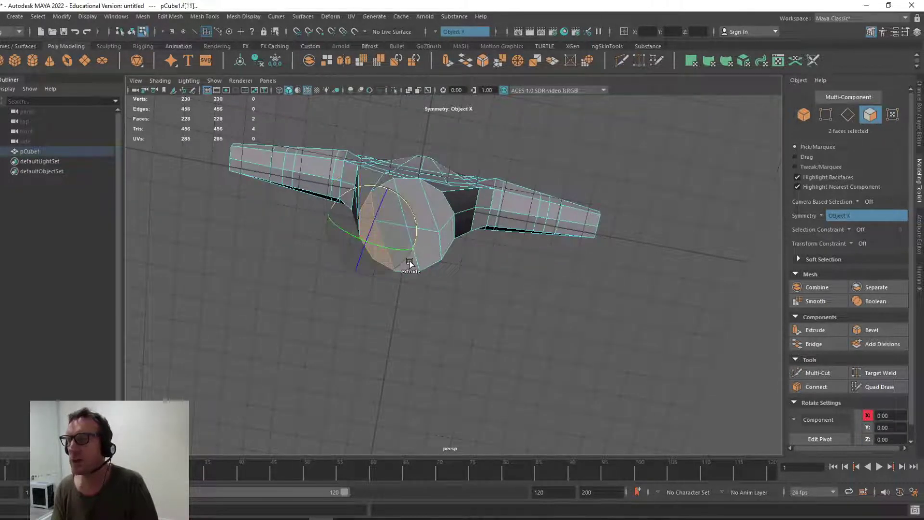
pyautogui.press('q')
pyautogui.keyDown('shift'); pyautogui.click(403, 251); pyautogui.keyUp('shift')
pyautogui.keyDown('shift'); pyautogui.click(396, 207); pyautogui.keyUp('shift')
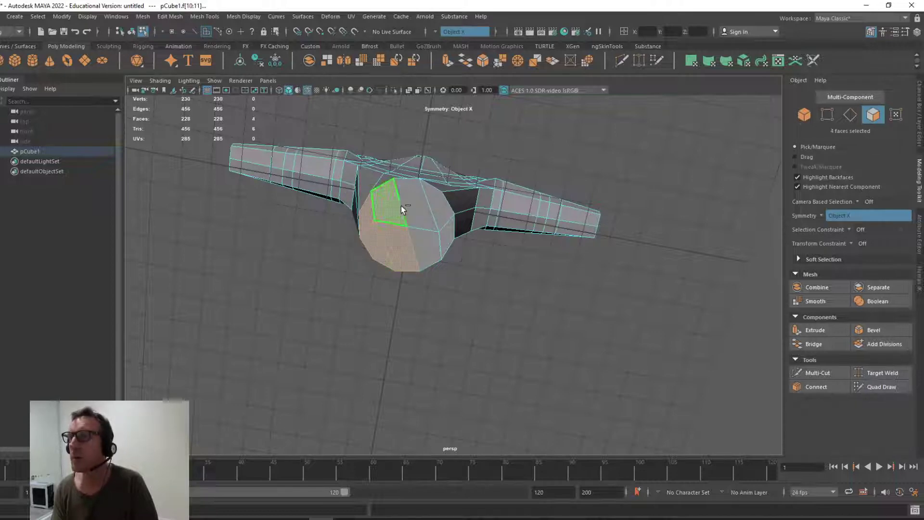
pyautogui.keyDown('shift'); pyautogui.click(410, 204); pyautogui.keyUp('shift')
pyautogui.keyDown('shift'); pyautogui.click(423, 248); pyautogui.keyUp('shift')
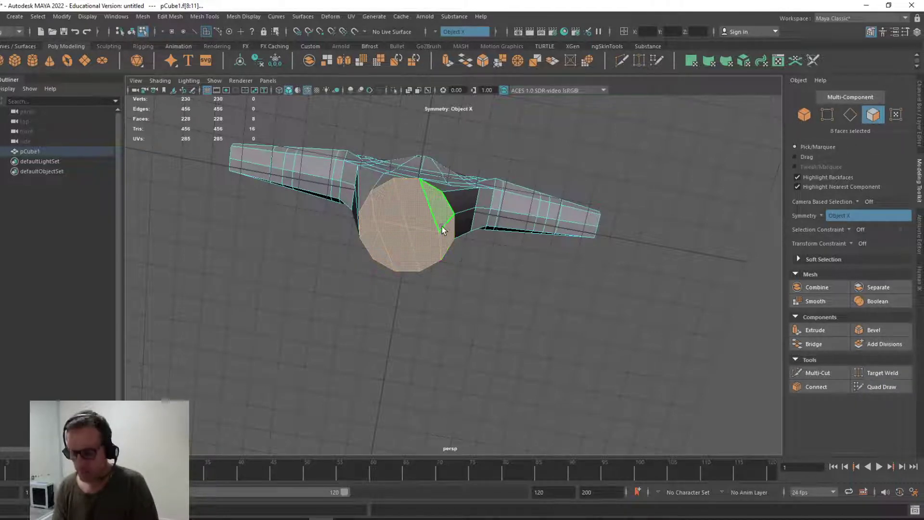
pyautogui.press('e')
pyautogui.keyDown('alt'); pyautogui.moveTo(346, 272); pyautogui.dragTo(342, 291); pyautogui.keyUp('alt')
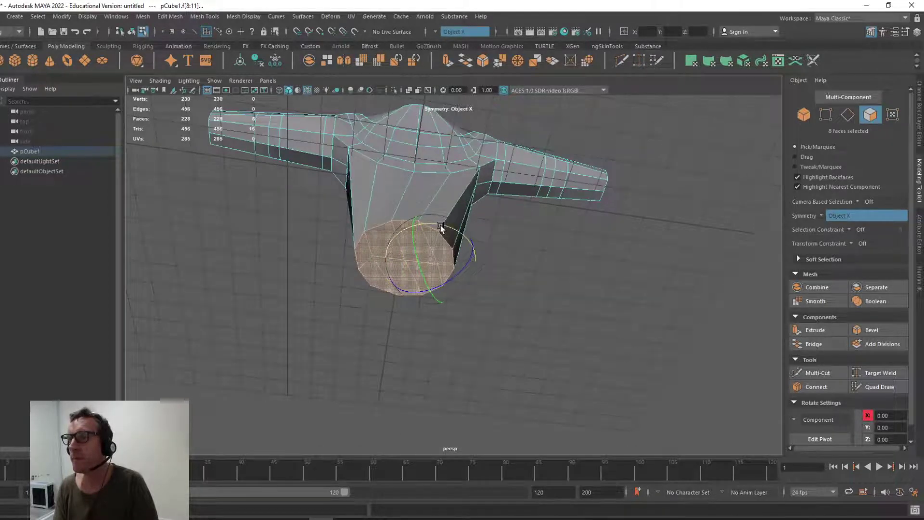
pyautogui.keyDown('alt'); pyautogui.moveTo(316, 294); pyautogui.dragTo(251, 253); pyautogui.keyUp('alt')
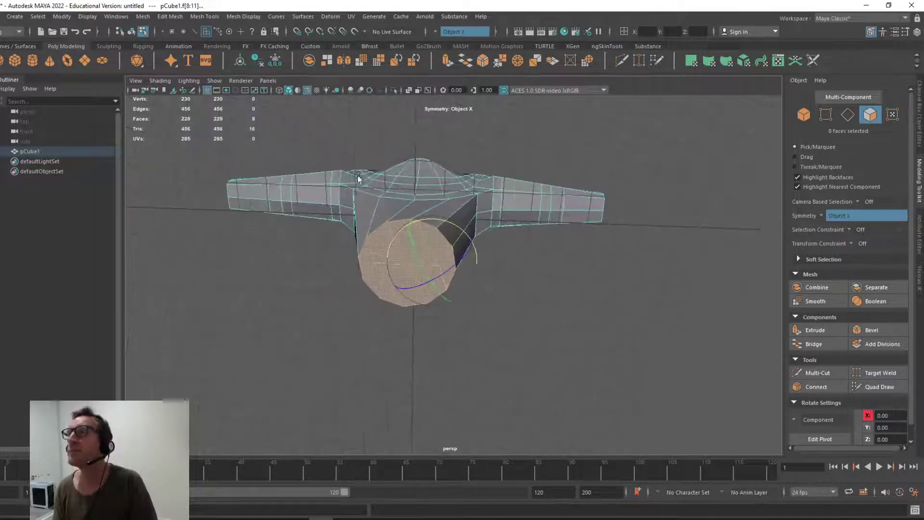
# Turn symmetry off and reselect the eight faces on the torso's circular underside.
pyautogui.click(442, 33)
pyautogui.click(455, 39)
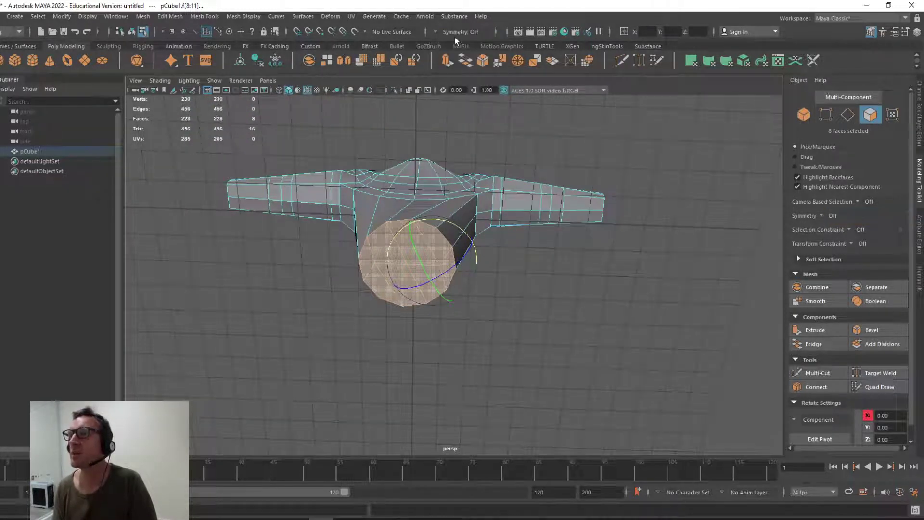
pyautogui.click(360, 260)
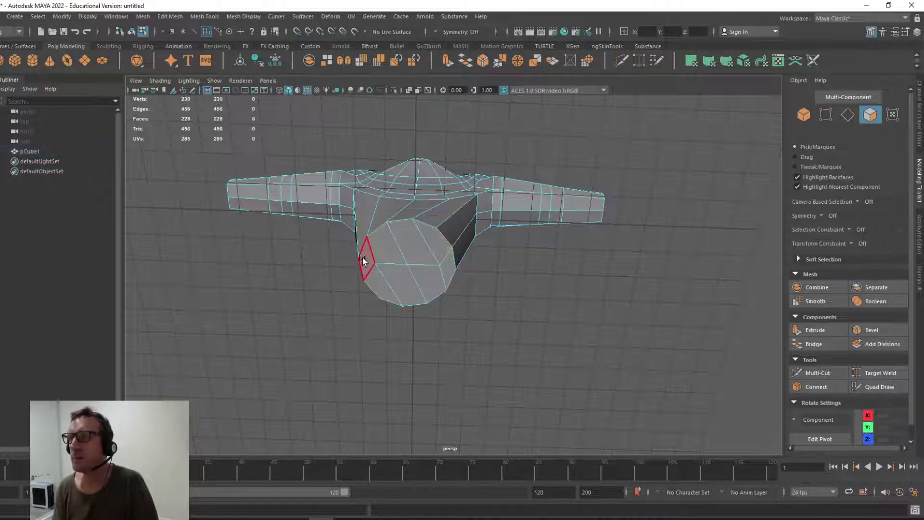
pyautogui.press('q')
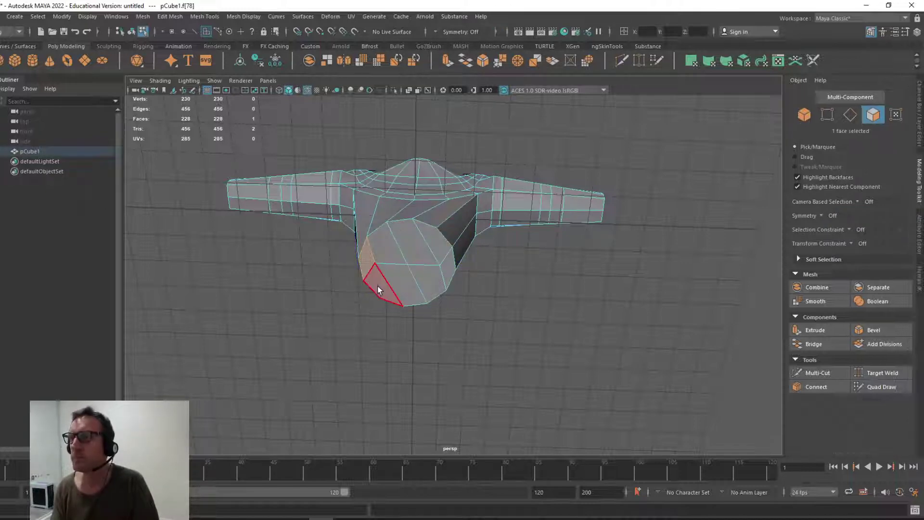
pyautogui.keyDown('shift'); pyautogui.click(378, 285); pyautogui.keyUp('shift')
pyautogui.keyDown('shift'); pyautogui.click(403, 281); pyautogui.keyUp('shift')
pyautogui.keyDown('shift'); pyautogui.click(421, 274); pyautogui.keyUp('shift')
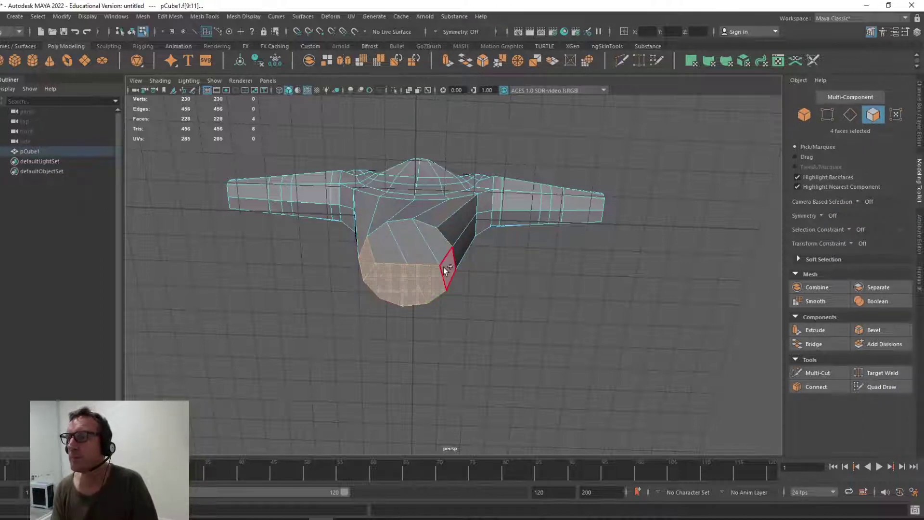
pyautogui.keyDown('shift'); pyautogui.click(417, 245); pyautogui.keyUp('shift')
# Rotate the eight underside faces so their edges line up with the edge flow of the torso.
pyautogui.keyDown('alt'); pyautogui.moveTo(385, 268); pyautogui.dragTo(430, 260); pyautogui.keyUp('alt')
pyautogui.press('e')
pyautogui.moveTo(442, 222); pyautogui.dragTo(444, 227)
pyautogui.keyDown('alt'); pyautogui.moveTo(399, 267); pyautogui.dragTo(383, 281); pyautogui.keyUp('alt')
pyautogui.keyDown('alt'); pyautogui.moveTo(383, 281); pyautogui.dragTo(497, 359, button='right'); pyautogui.keyUp('alt')
# Move individual side and inner vertices of the waist end to even out its rotated shape.
pyautogui.moveTo(355, 247); pyautogui.dragTo(305, 247, button='right')
pyautogui.click(339, 254)
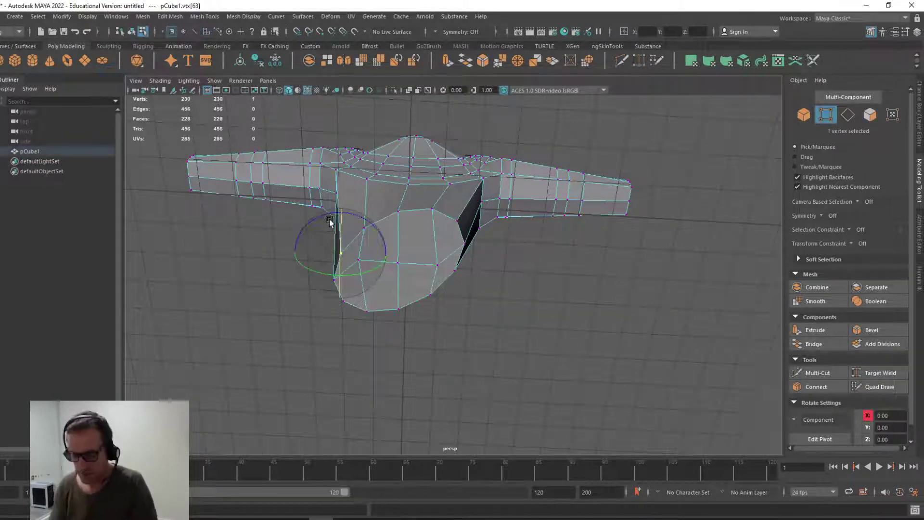
pyautogui.press('w')
pyautogui.keyDown('alt'); pyautogui.moveTo(321, 257); pyautogui.dragTo(338, 164); pyautogui.keyUp('alt')
pyautogui.click(356, 235)
pyautogui.moveTo(356, 235); pyautogui.dragTo(362, 238)
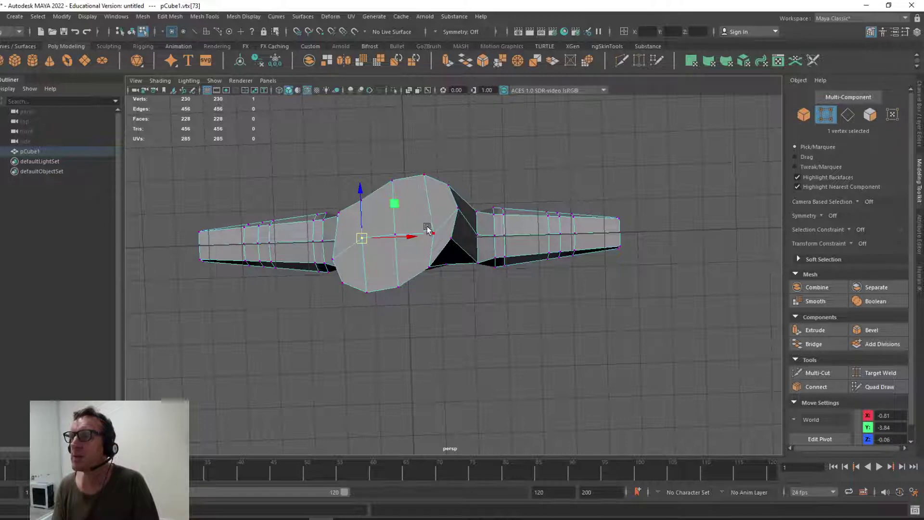
pyautogui.click(447, 236)
pyautogui.moveTo(447, 236)
pyautogui.mouseDown()
pyautogui.moveTo(457, 253)
pyautogui.moveTo(448, 220)
pyautogui.mouseUp()
# Shift outline and middle-row vertices of the waist end along Z to smooth the outline and straighten the row.
pyautogui.moveTo(456, 166); pyautogui.dragTo(368, 214)
pyautogui.click(366, 212)
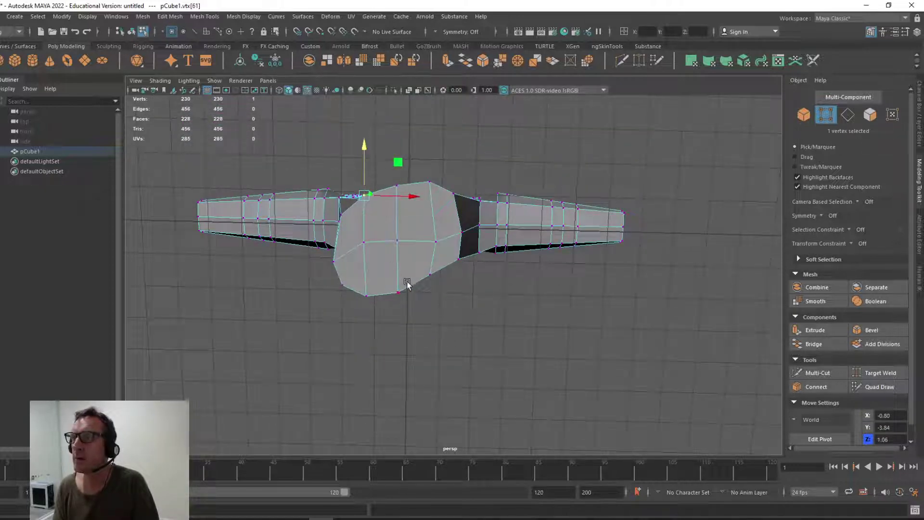
pyautogui.click(427, 275)
pyautogui.keyDown('alt'); pyautogui.moveTo(431, 237); pyautogui.dragTo(392, 252); pyautogui.keyUp('alt')
pyautogui.click(394, 248)
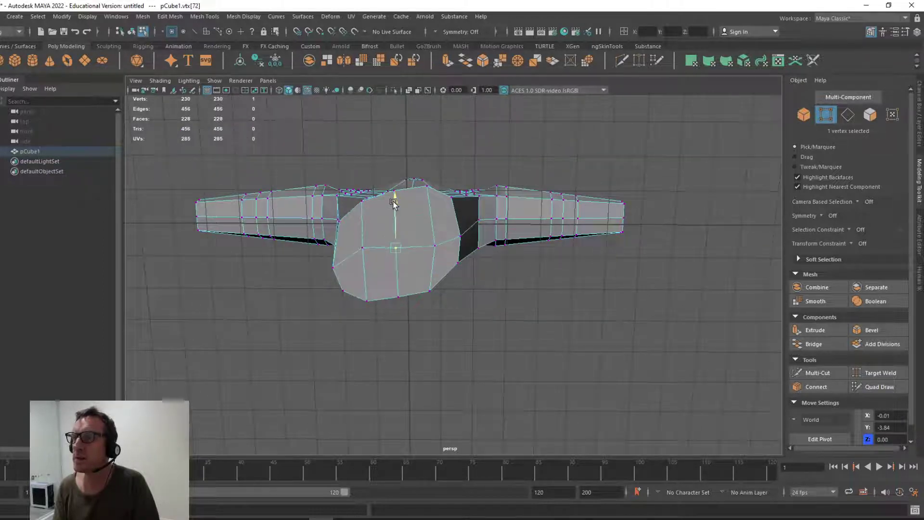
pyautogui.click(364, 246)
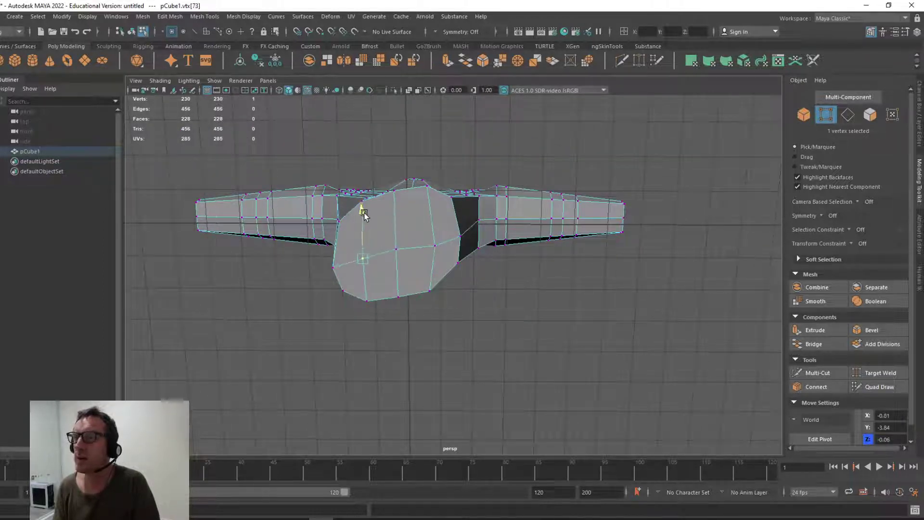
pyautogui.moveTo(364, 214)
pyautogui.keyDown('alt'); pyautogui.mouseDown()
pyautogui.moveTo(321, 281)
pyautogui.moveTo(384, 264)
pyautogui.moveTo(395, 294)
pyautogui.moveTo(384, 296)
pyautogui.moveTo(369, 200)
pyautogui.mouseUp(); pyautogui.keyUp('alt')
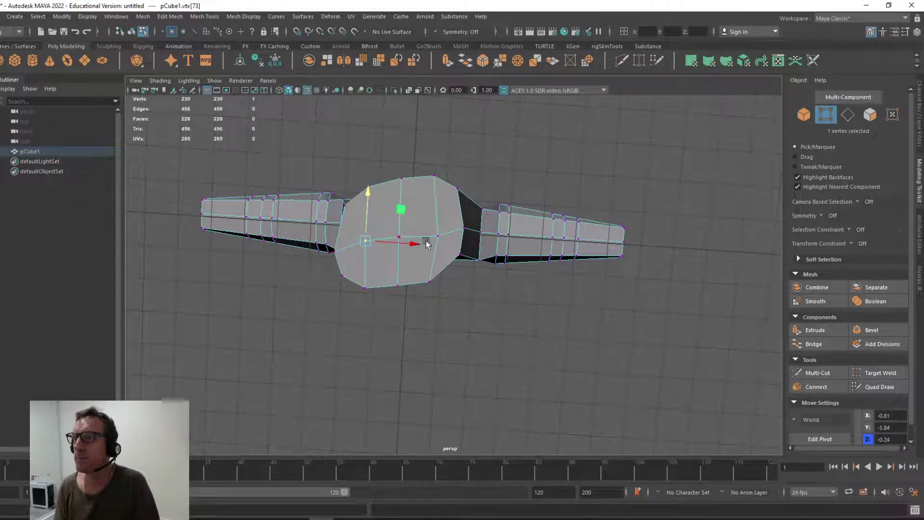
# From the opposite side of the body, adjust the uneven waist outline vertices, placing one at about Z -1.05.
pyautogui.keyDown('alt'); pyautogui.moveTo(458, 245); pyautogui.dragTo(225, 310); pyautogui.keyUp('alt')
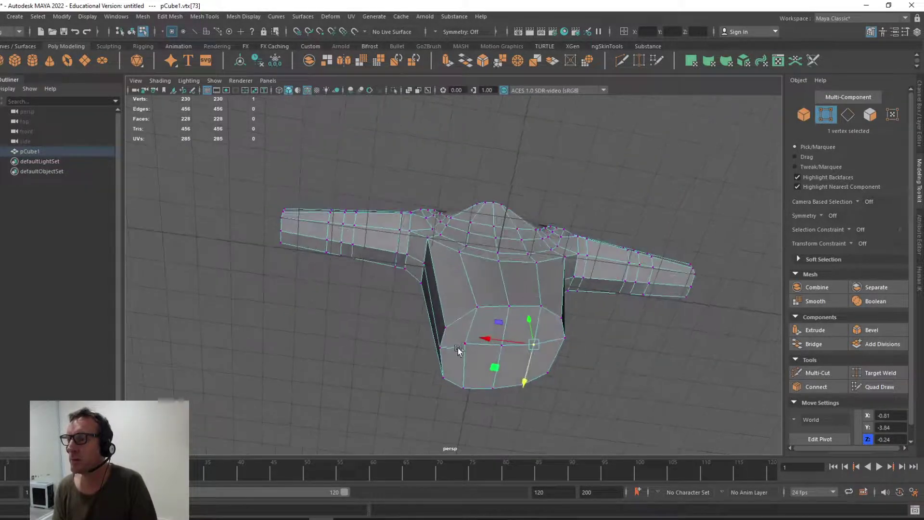
pyautogui.moveTo(435, 342); pyautogui.dragTo(439, 342)
pyautogui.click(475, 308)
pyautogui.moveTo(452, 304); pyautogui.dragTo(448, 306)
pyautogui.moveTo(466, 343); pyautogui.dragTo(369, 367)
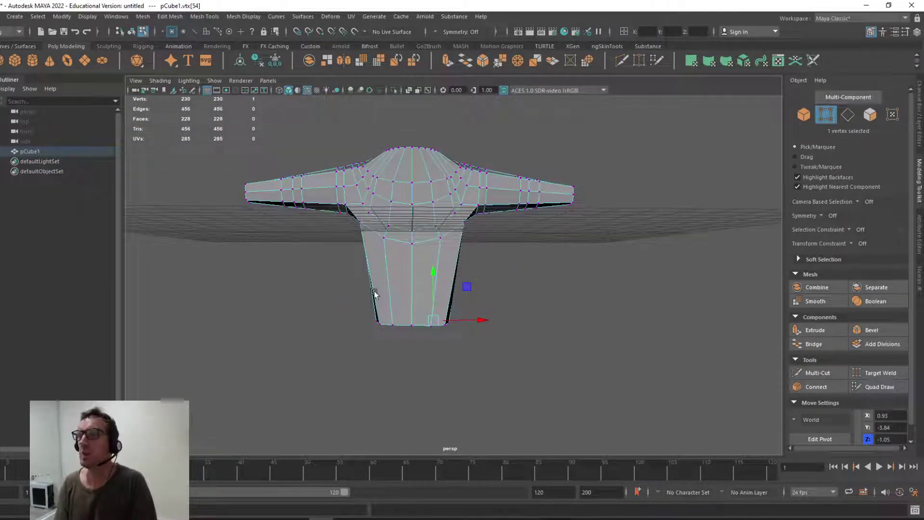
# Select all faces on one half of the body, from the center line out to the arm end.
pyautogui.keyDown('alt'); pyautogui.moveTo(363, 332); pyautogui.dragTo(382, 259); pyautogui.keyUp('alt')
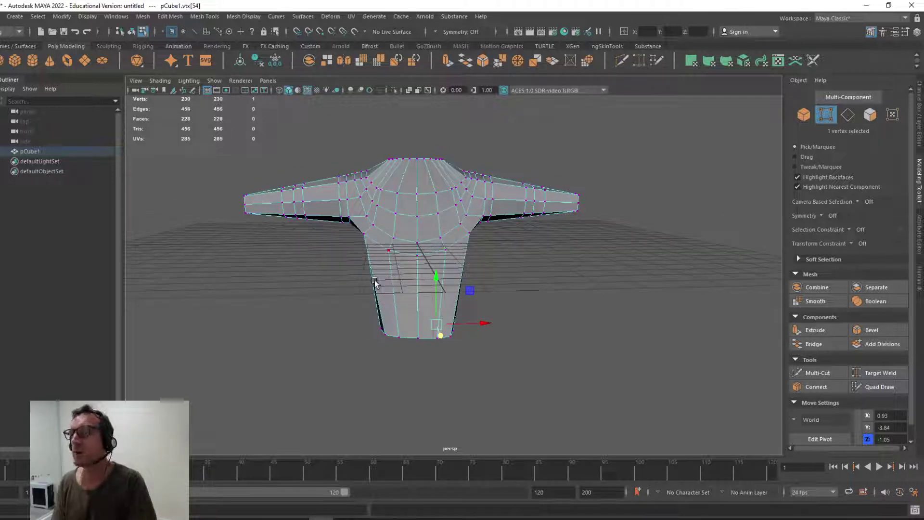
pyautogui.keyDown('alt'); pyautogui.moveTo(370, 278); pyautogui.dragTo(343, 276); pyautogui.keyUp('alt')
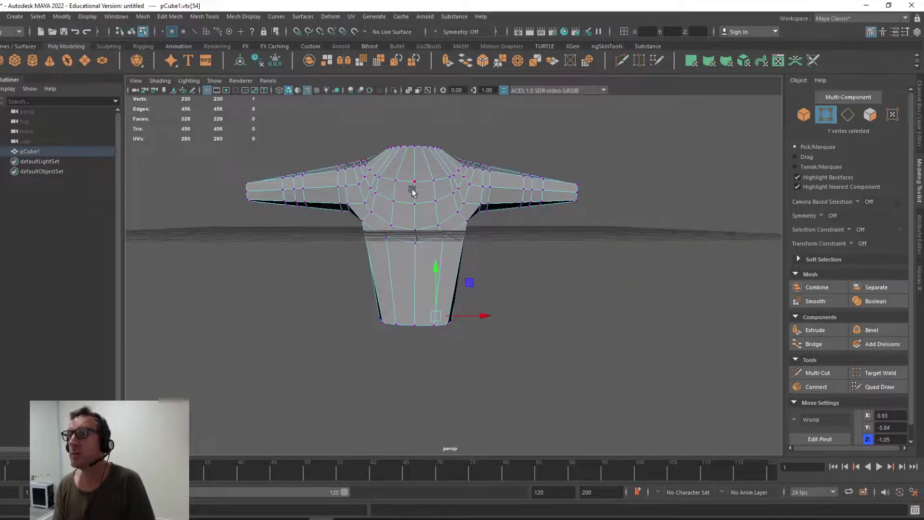
pyautogui.moveTo(412, 189); pyautogui.dragTo(412, 162, button='right')
pyautogui.doubleClick(412, 165)
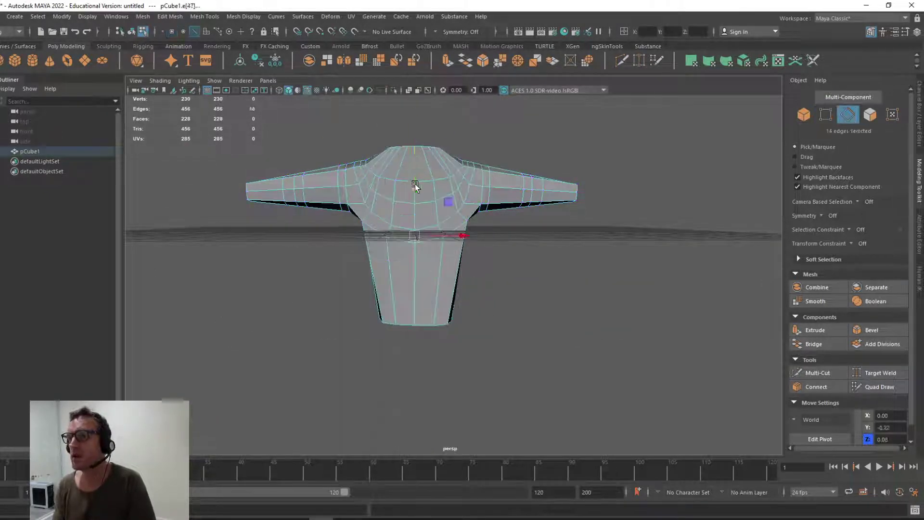
pyautogui.keyDown('ctrl'); pyautogui.moveTo(389, 205); pyautogui.dragTo(266, 166, button='right'); pyautogui.keyUp('ctrl')
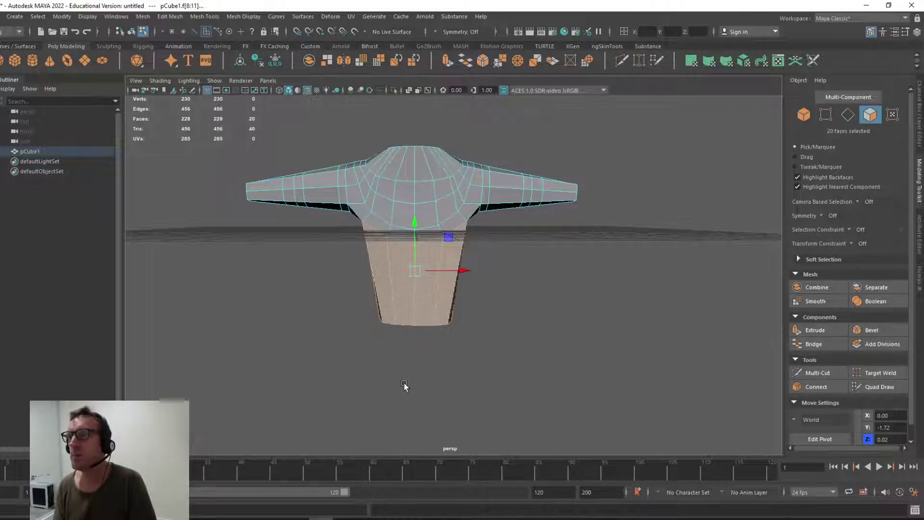
pyautogui.moveTo(354, 172); pyautogui.dragTo(224, 126)
pyautogui.keyDown('alt'); pyautogui.moveTo(260, 233); pyautogui.dragTo(276, 249); pyautogui.keyUp('alt')
pyautogui.keyDown('alt'); pyautogui.moveTo(363, 274); pyautogui.dragTo(356, 284); pyautogui.keyUp('alt')
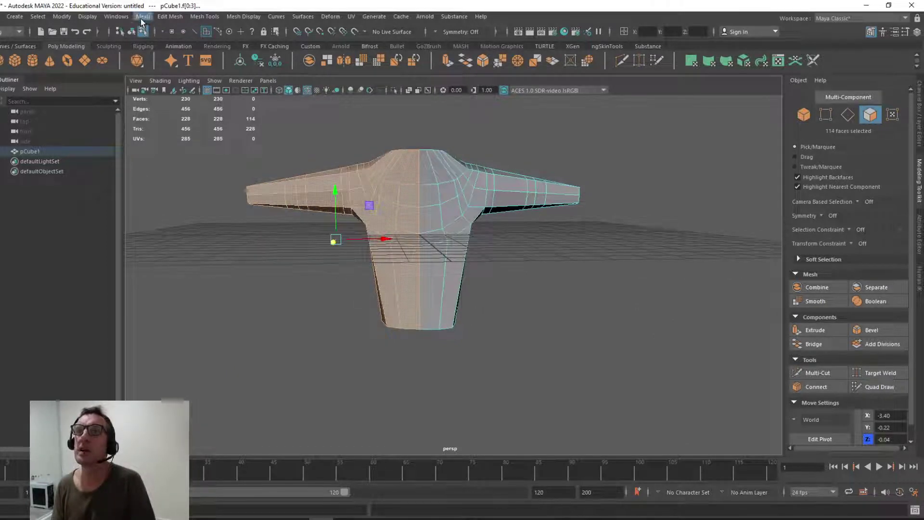
# Review the Mirror options for copying one half of the body across the X axis, and close them without applying.
pyautogui.click(162, 17)
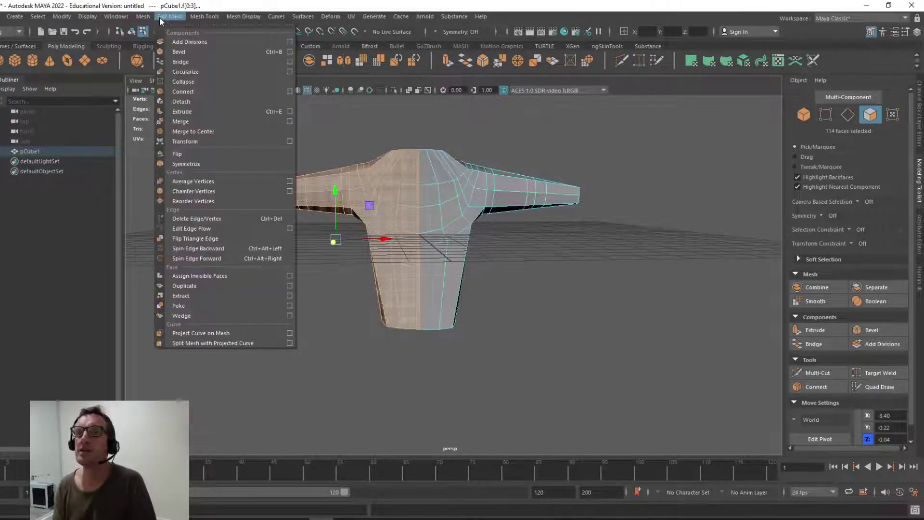
pyautogui.moveTo(145, 17)
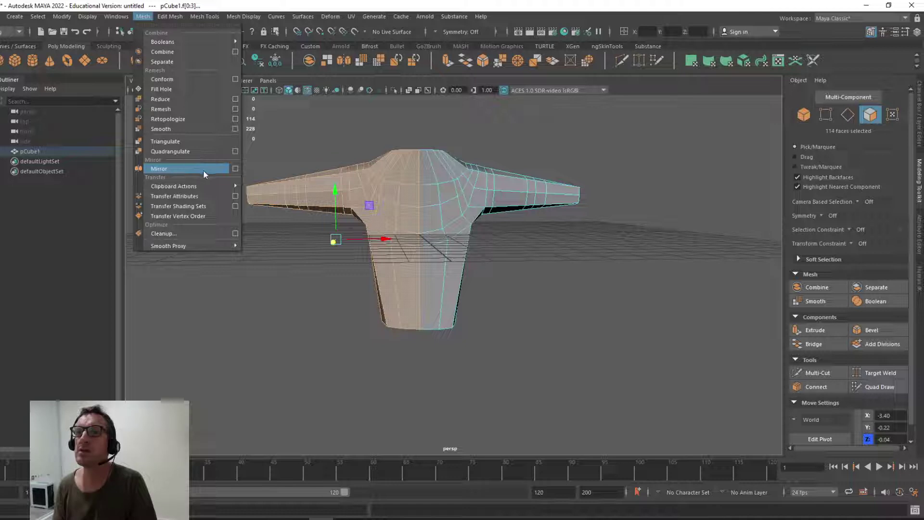
pyautogui.click(236, 169)
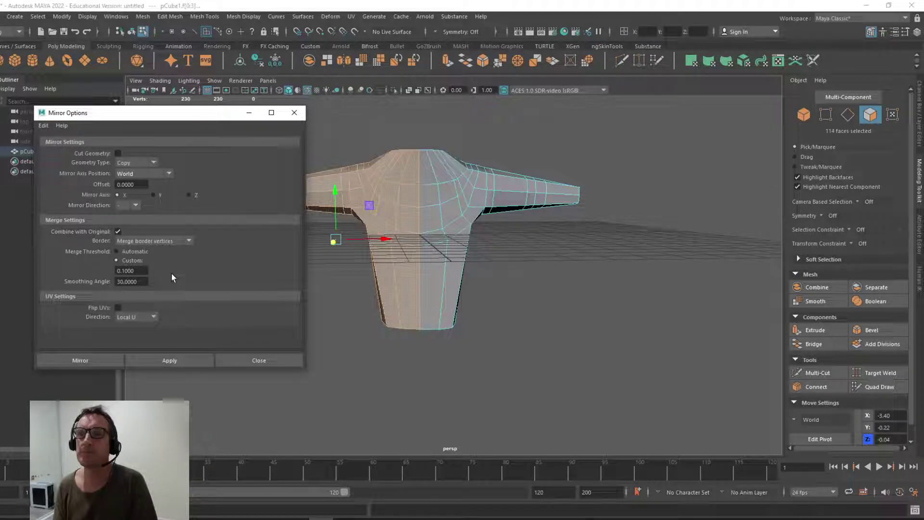
pyautogui.click(259, 359)
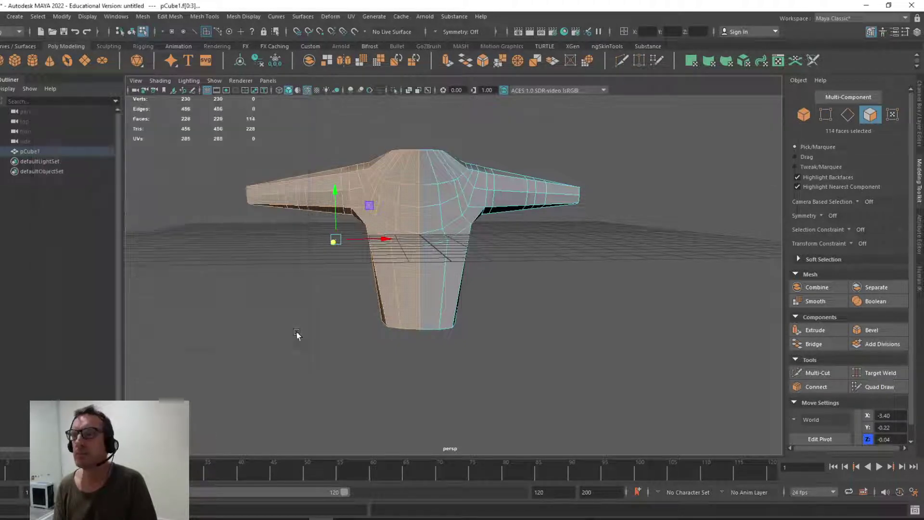
# Clear the selection and select the four faces on one half of the torso's underside for the first leg.
pyautogui.keyDown('alt'); pyautogui.moveTo(307, 324); pyautogui.dragTo(399, 230); pyautogui.keyUp('alt')
pyautogui.click(315, 309)
pyautogui.click(404, 227)
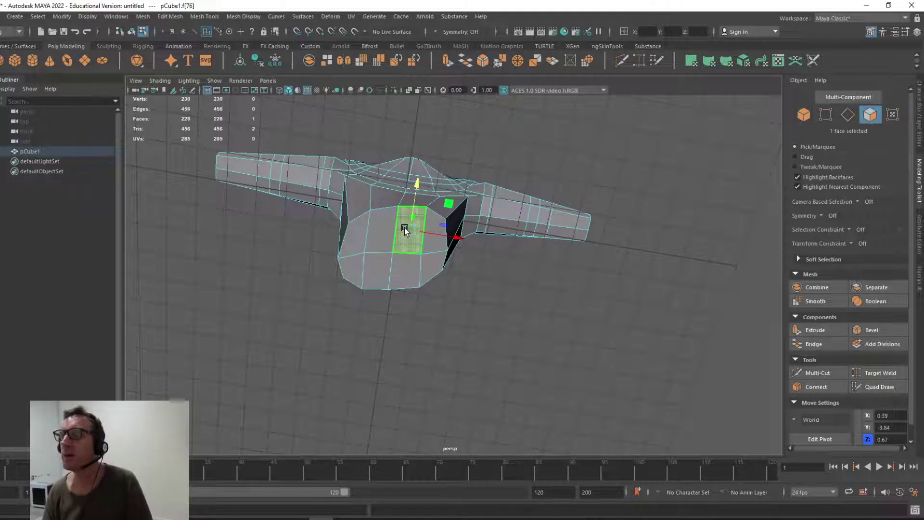
pyautogui.keyDown('shift'); pyautogui.click(400, 257); pyautogui.keyUp('shift')
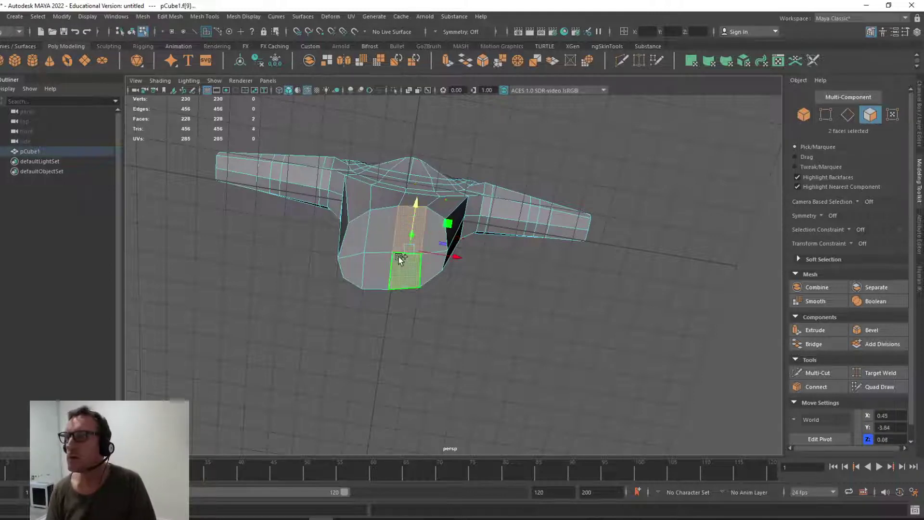
pyautogui.keyDown('shift'); pyautogui.click(435, 234); pyautogui.keyUp('shift')
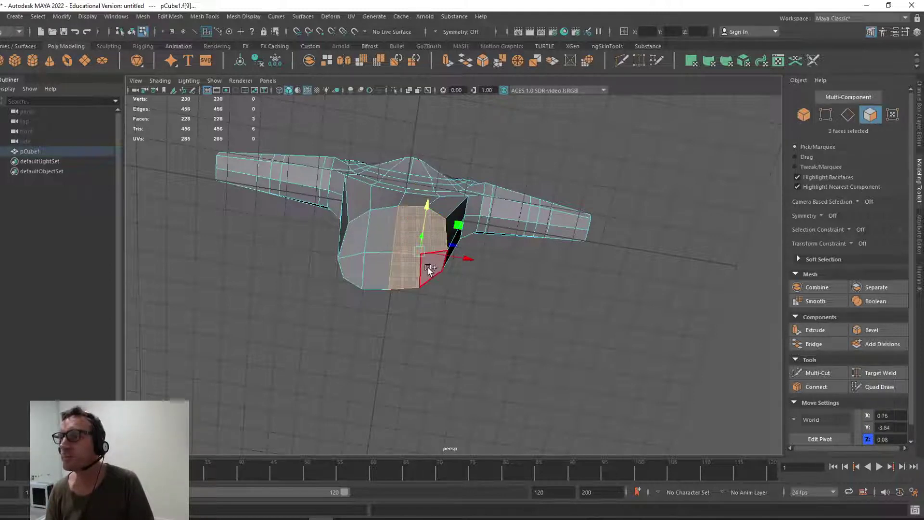
pyautogui.keyDown('shift'); pyautogui.click(428, 267); pyautogui.keyUp('shift')
# Extrude the four selected underside faces downward about 0.33 and shift them outward from the center line.
pyautogui.keyDown('alt'); pyautogui.moveTo(309, 270); pyautogui.dragTo(302, 291); pyautogui.keyUp('alt')
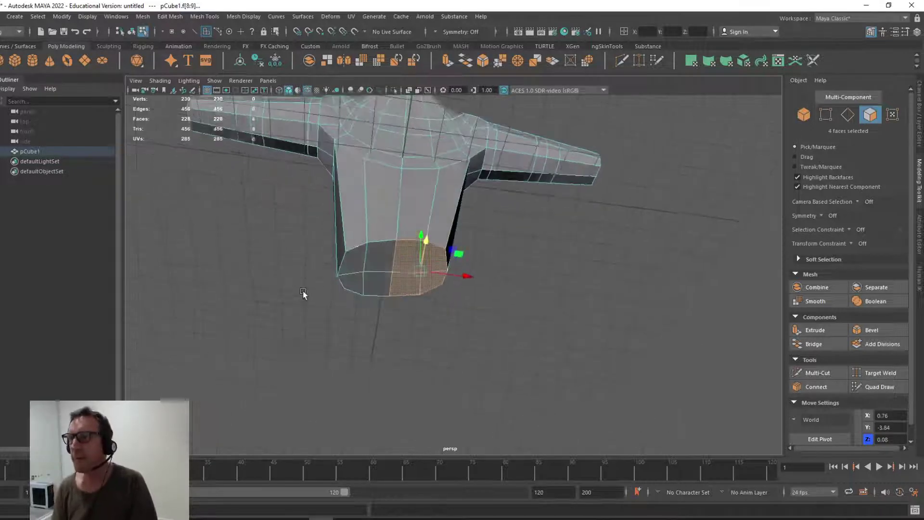
pyautogui.keyDown('alt'); pyautogui.moveTo(303, 291); pyautogui.dragTo(323, 300, button='middle'); pyautogui.keyUp('alt')
pyautogui.keyDown('alt'); pyautogui.moveTo(323, 301); pyautogui.dragTo(381, 323, button='right'); pyautogui.keyUp('alt')
pyautogui.keyDown('alt'); pyautogui.moveTo(381, 324); pyautogui.dragTo(381, 339); pyautogui.keyUp('alt')
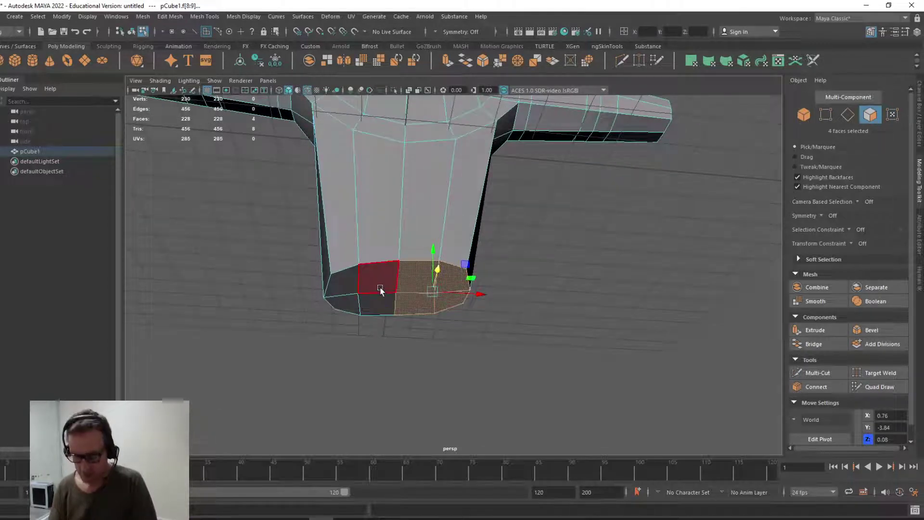
pyautogui.click(814, 330)
pyautogui.moveTo(448, 325); pyautogui.dragTo(482, 320)
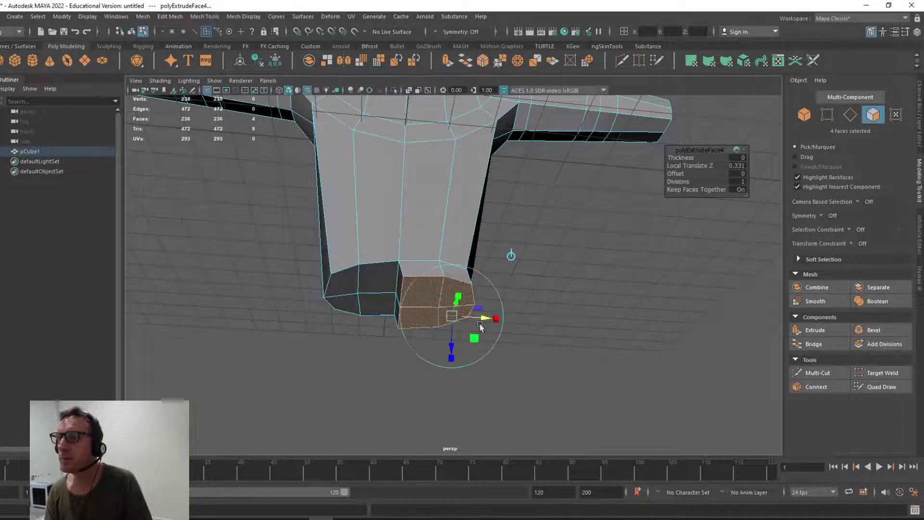
# Extrude the other half's four underside faces downward about 0.36 and shift them outward, declining the autosave.
pyautogui.click(375, 275)
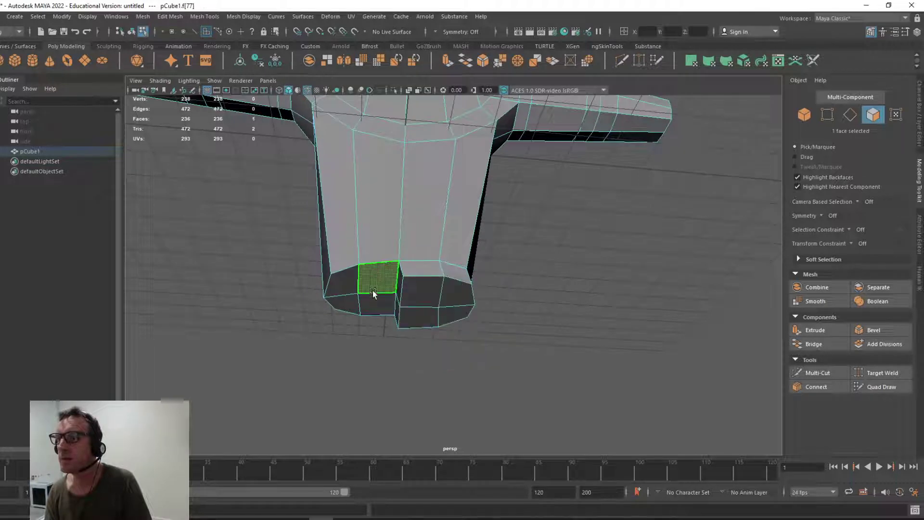
pyautogui.keyDown('shift'); pyautogui.click(375, 301); pyautogui.keyUp('shift')
pyautogui.keyDown('shift'); pyautogui.click(349, 288); pyautogui.keyUp('shift')
pyautogui.keyDown('shift'); pyautogui.click(352, 304); pyautogui.keyUp('shift')
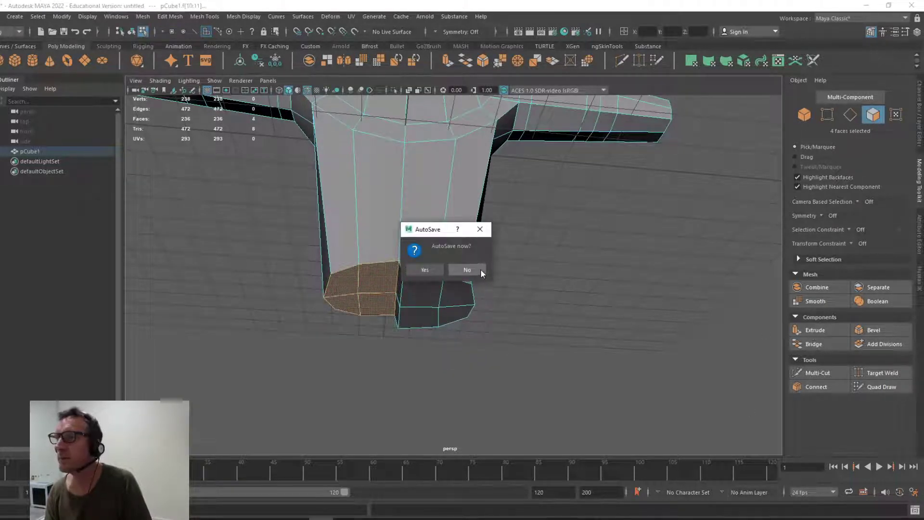
pyautogui.click(482, 269)
pyautogui.click(815, 329)
pyautogui.moveTo(380, 345); pyautogui.dragTo(369, 352)
pyautogui.moveTo(411, 321); pyautogui.dragTo(388, 319)
# Add the first leg's four end faces to the selection so the end faces of both legs are selected.
pyautogui.keyDown('shift'); pyautogui.click(417, 261); pyautogui.keyUp('shift')
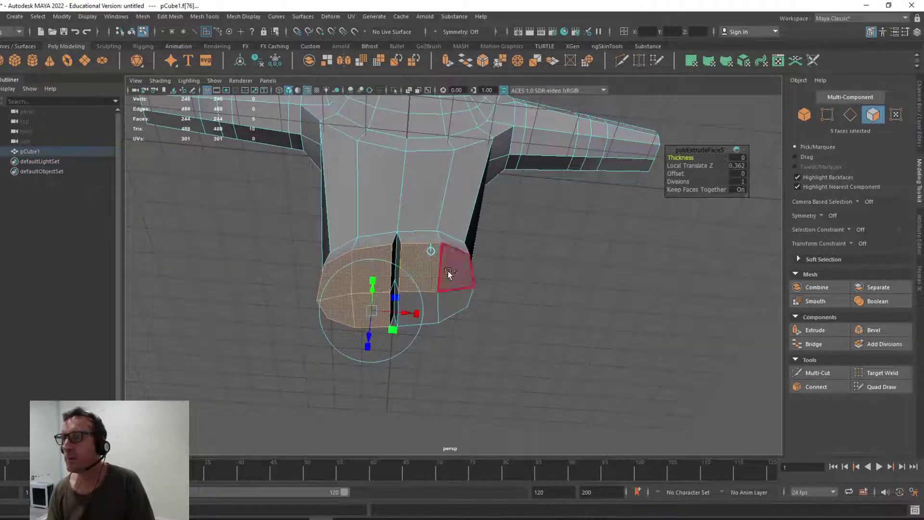
pyautogui.keyDown('shift'); pyautogui.click(447, 272); pyautogui.keyUp('shift')
pyautogui.keyDown('shift'); pyautogui.click(447, 306); pyautogui.keyUp('shift')
pyautogui.keyDown('shift'); pyautogui.click(429, 313); pyautogui.keyUp('shift')
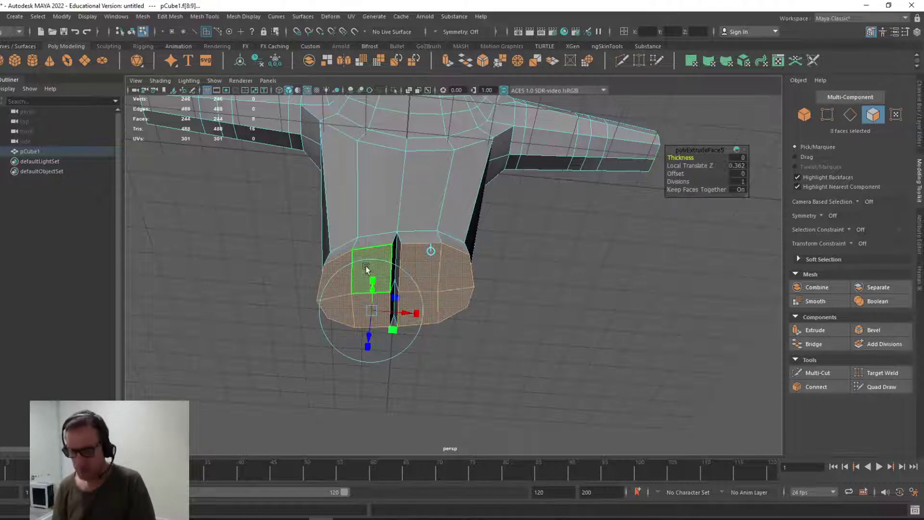
pyautogui.keyDown('alt'); pyautogui.moveTo(366, 269); pyautogui.dragTo(378, 320); pyautogui.keyUp('alt')
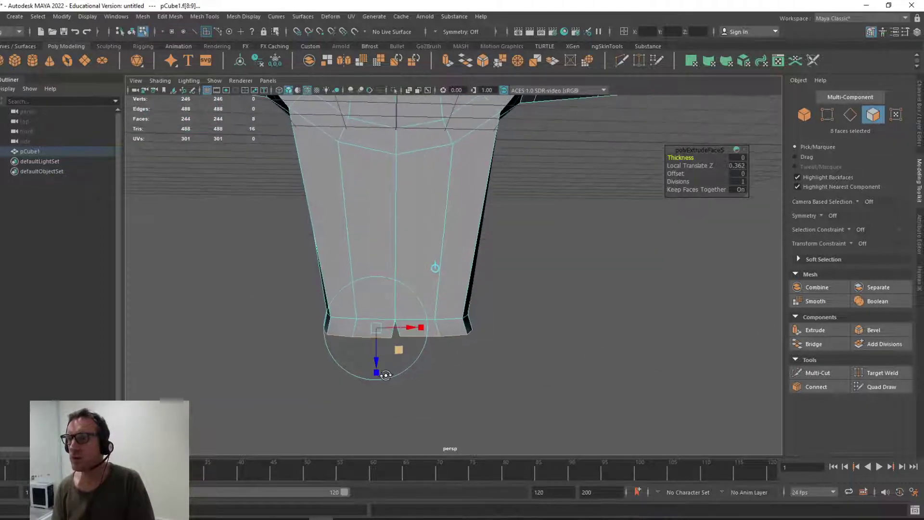
pyautogui.keyDown('alt'); pyautogui.moveTo(387, 373); pyautogui.dragTo(379, 353); pyautogui.keyUp('alt')
# Extrude both leg ends downward together to a local Z translation of about 4.76, tapering them slightly.
pyautogui.click(808, 330)
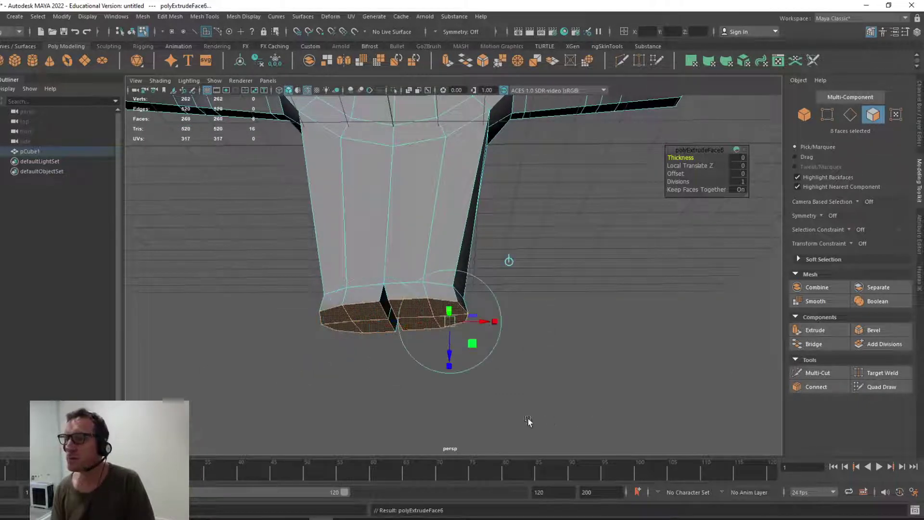
pyautogui.moveTo(453, 358); pyautogui.dragTo(467, 450)
pyautogui.keyDown('alt'); pyautogui.moveTo(448, 409); pyautogui.dragTo(425, 396); pyautogui.keyUp('alt')
pyautogui.keyDown('alt'); pyautogui.moveTo(425, 396); pyautogui.dragTo(415, 350, button='middle'); pyautogui.keyUp('alt')
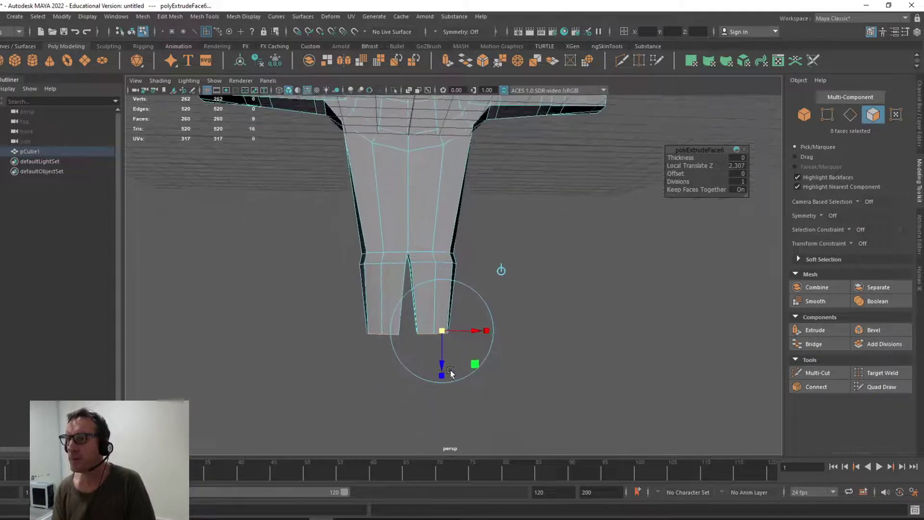
pyautogui.moveTo(441, 367); pyautogui.dragTo(274, 332)
pyautogui.moveTo(402, 365); pyautogui.dragTo(421, 370)
pyautogui.keyDown('alt'); pyautogui.moveTo(426, 390); pyautogui.dragTo(454, 336); pyautogui.keyUp('alt')
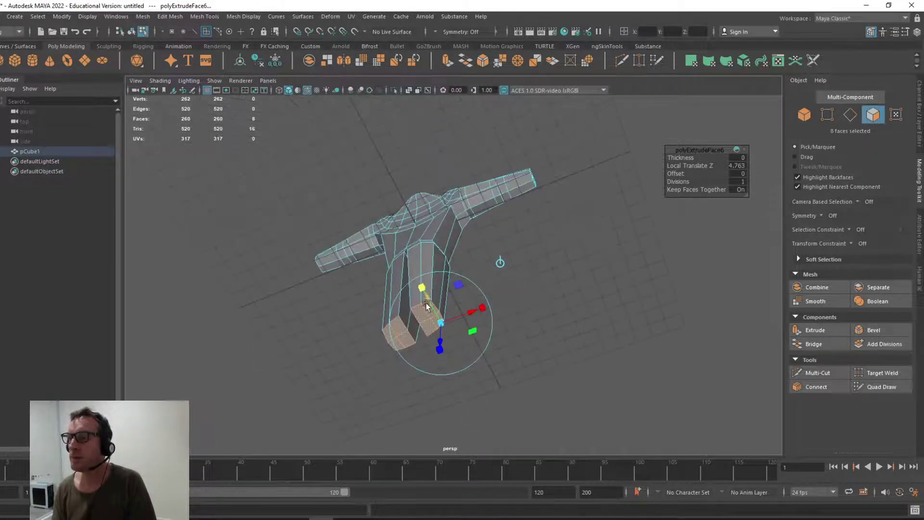
# Extrude both leg ends downward once more to add a short ankle section to each leg.
pyautogui.press('t')
pyautogui.press('q')
pyautogui.press('t')
pyautogui.keyDown('alt'); pyautogui.moveTo(468, 326); pyautogui.dragTo(414, 363); pyautogui.keyUp('alt')
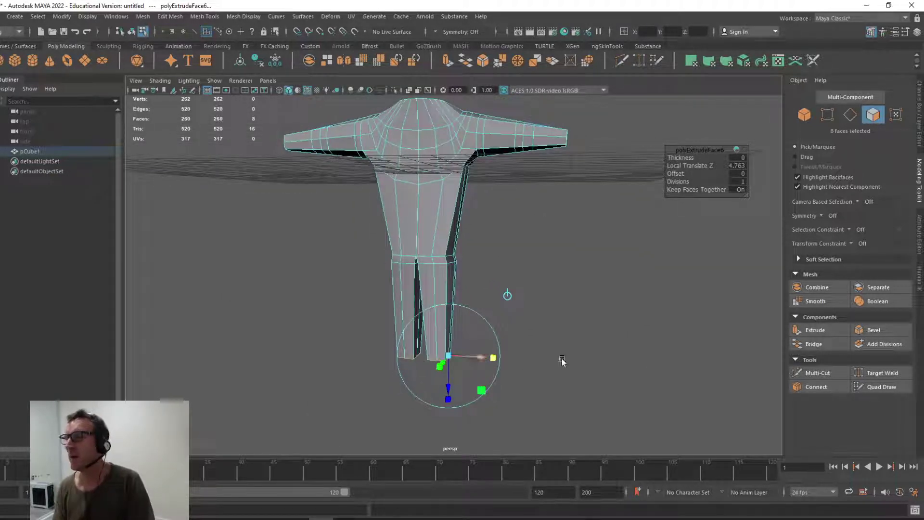
pyautogui.click(815, 329)
pyautogui.moveTo(442, 396); pyautogui.dragTo(444, 420)
# Extrude the four front faces of the ankle sections forward about 1.70 to form feet that slope down toward the toes.
pyautogui.click(401, 371)
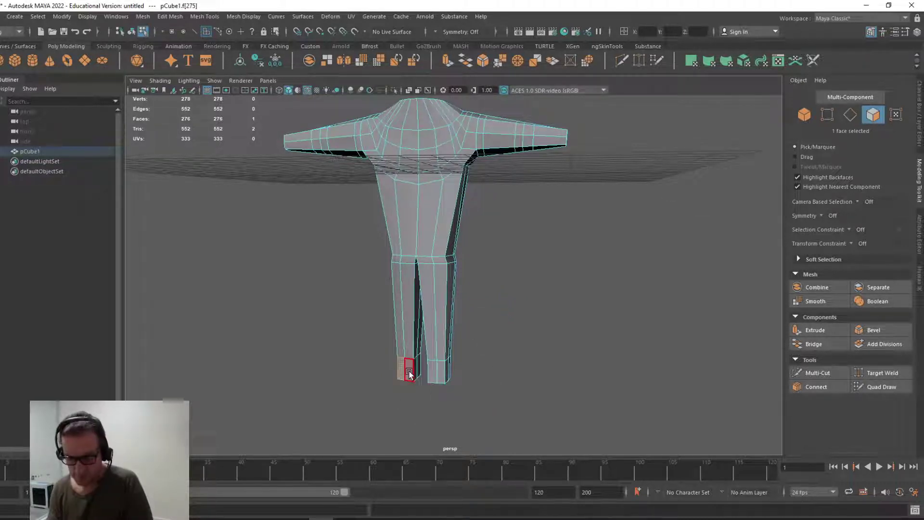
pyautogui.keyDown('shift'); pyautogui.click(409, 372); pyautogui.keyUp('shift')
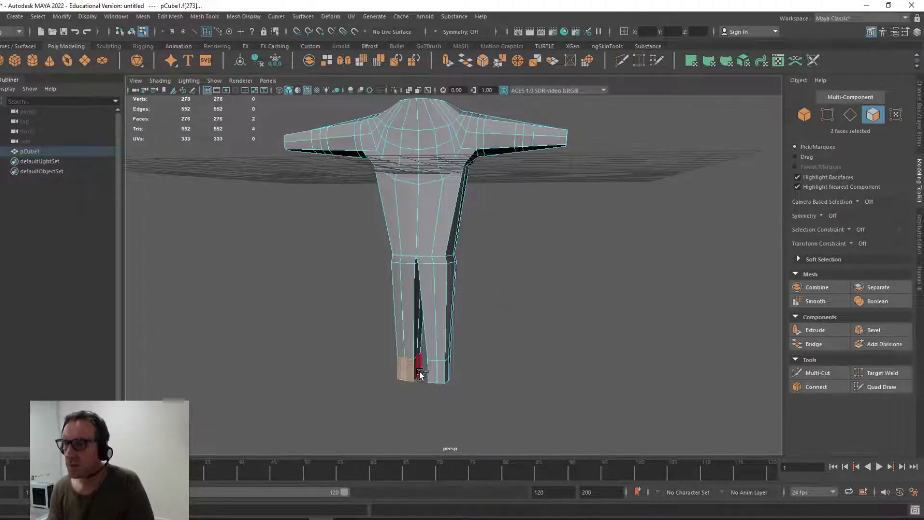
pyautogui.click(813, 330)
pyautogui.moveTo(434, 381); pyautogui.dragTo(396, 350)
pyautogui.keyDown('alt'); pyautogui.moveTo(454, 316); pyautogui.dragTo(524, 332); pyautogui.keyUp('alt')
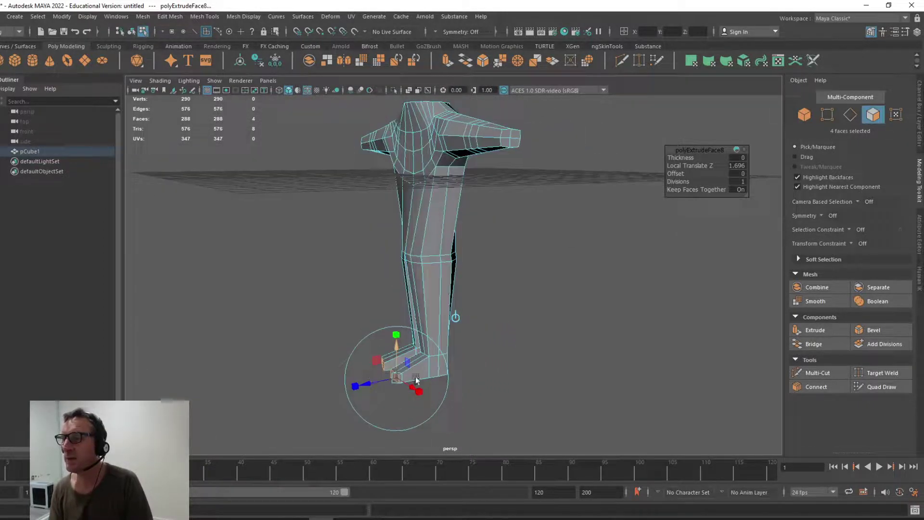
pyautogui.click(816, 373)
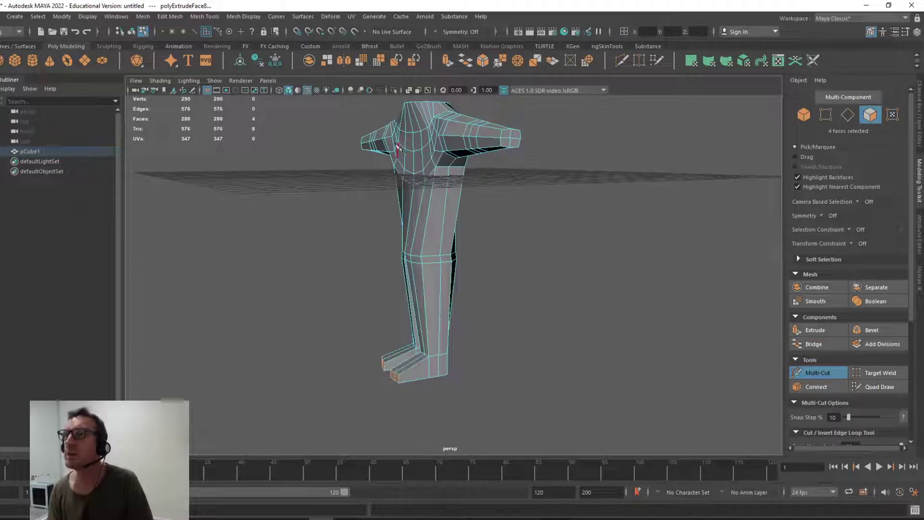
pyautogui.click(433, 32)
pyautogui.click(457, 46)
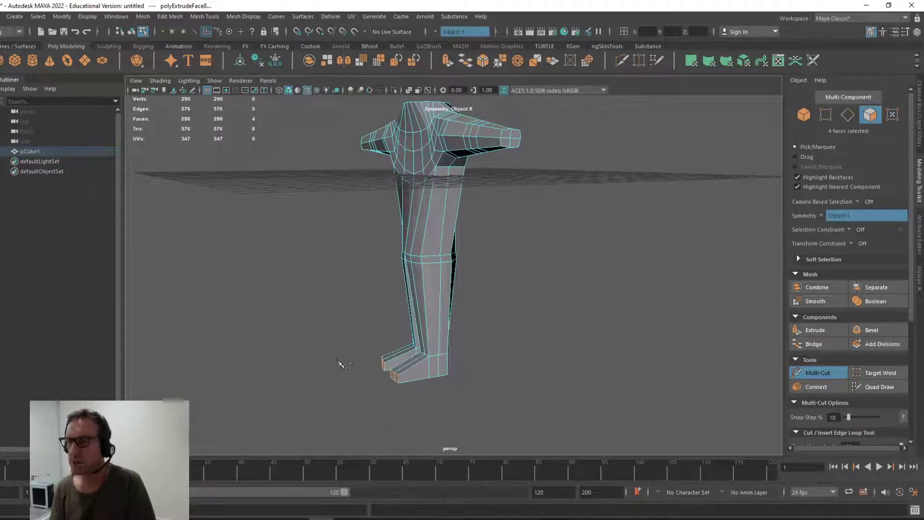
pyautogui.keyDown('alt'); pyautogui.moveTo(334, 341); pyautogui.dragTo(410, 326); pyautogui.keyUp('alt')
pyautogui.keyDown('alt'); pyautogui.moveTo(410, 255); pyautogui.dragTo(404, 272, button='middle'); pyautogui.keyUp('alt')
pyautogui.keyDown('alt'); pyautogui.moveTo(404, 272); pyautogui.dragTo(429, 282); pyautogui.keyUp('alt')
pyautogui.keyDown('alt'); pyautogui.moveTo(429, 282); pyautogui.dragTo(449, 369, button='middle'); pyautogui.keyUp('alt')
pyautogui.keyDown('alt'); pyautogui.moveTo(449, 369); pyautogui.dragTo(587, 361, button='right'); pyautogui.keyUp('alt')
pyautogui.keyDown('alt'); pyautogui.moveTo(587, 361); pyautogui.dragTo(557, 296, button='middle'); pyautogui.keyUp('alt')
pyautogui.keyDown('alt'); pyautogui.moveTo(557, 296); pyautogui.dragTo(399, 278, button='right'); pyautogui.keyUp('alt')
pyautogui.keyDown('alt'); pyautogui.moveTo(397, 277); pyautogui.dragTo(406, 290, button='middle'); pyautogui.keyUp('alt')
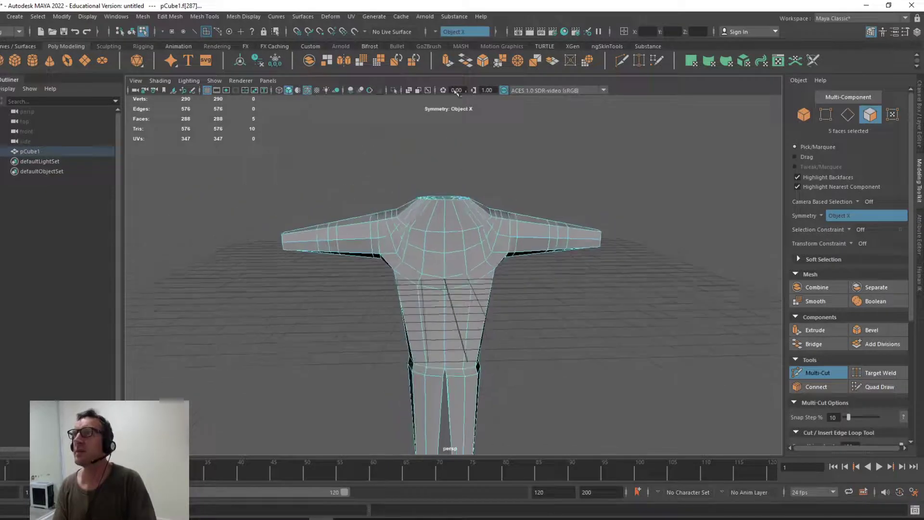
pyautogui.click(433, 31)
pyautogui.click(452, 36)
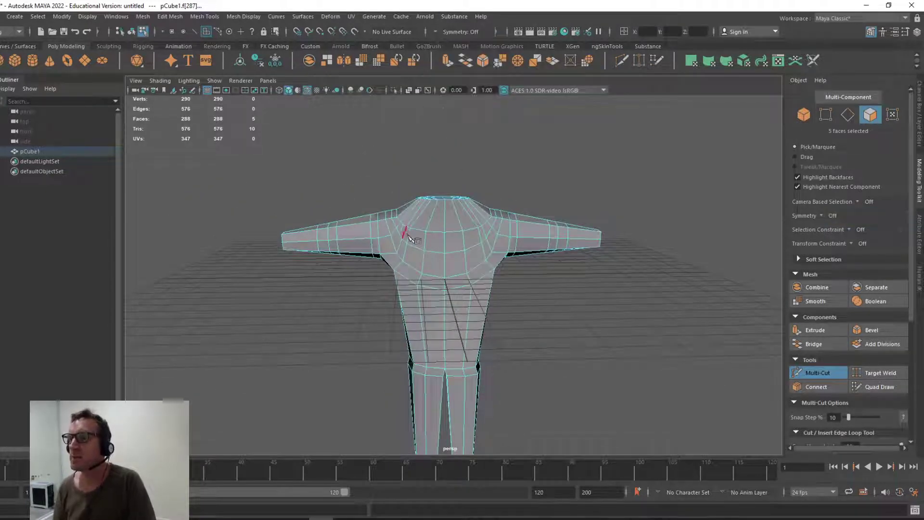
# Select all the cap faces on top of the torso's neck area and delete them to leave an open hole.
pyautogui.keyDown('alt'); pyautogui.moveTo(440, 222); pyautogui.dragTo(448, 256, button='middle'); pyautogui.keyUp('alt')
pyautogui.keyDown('alt'); pyautogui.moveTo(447, 256); pyautogui.dragTo(480, 279, button='right'); pyautogui.keyUp('alt')
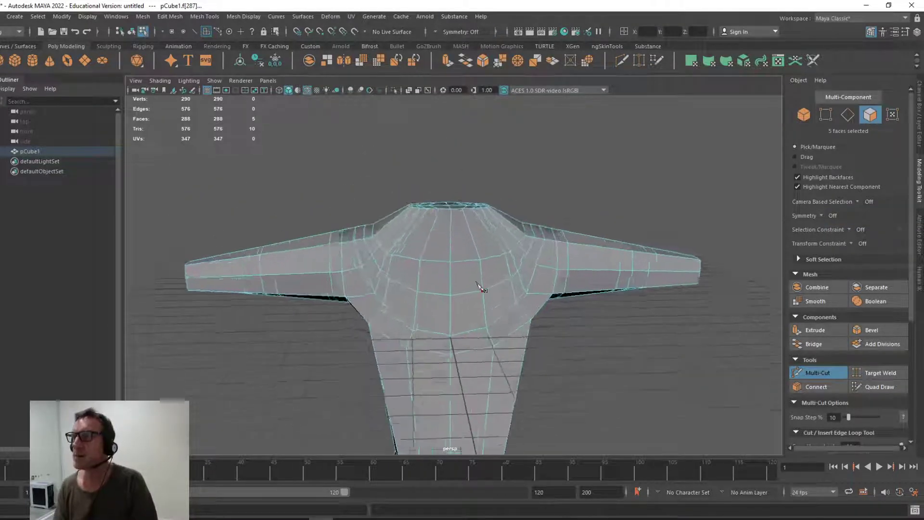
pyautogui.keyDown('alt'); pyautogui.moveTo(481, 279); pyautogui.dragTo(476, 327); pyautogui.keyUp('alt')
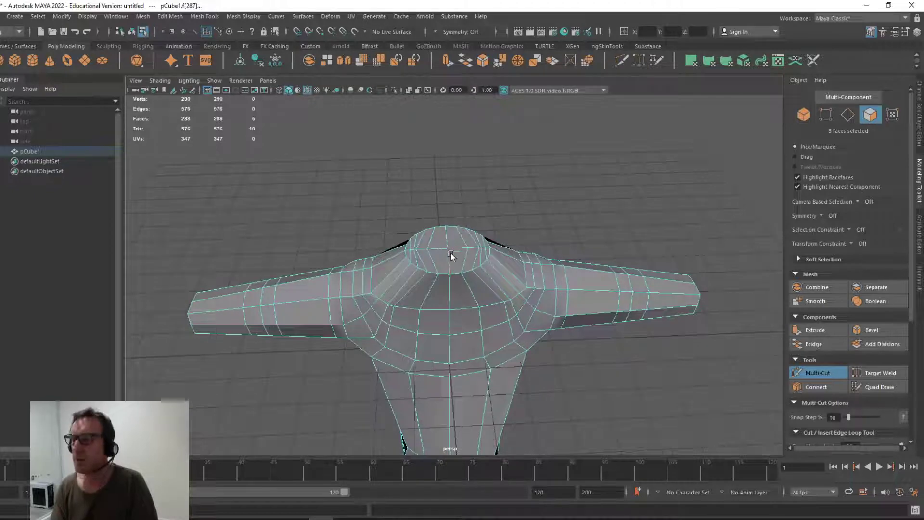
pyautogui.press('w')
pyautogui.moveTo(455, 240); pyautogui.dragTo(455, 266, button='right')
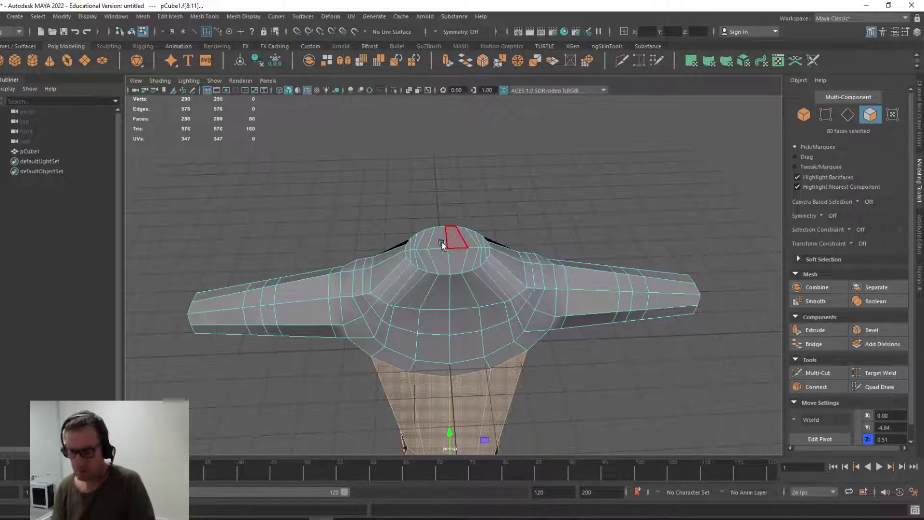
pyautogui.moveTo(440, 238)
pyautogui.keyDown('alt'); pyautogui.mouseDown()
pyautogui.moveTo(439, 215)
pyautogui.moveTo(442, 235)
pyautogui.moveTo(424, 238)
pyautogui.mouseUp(); pyautogui.keyUp('alt')
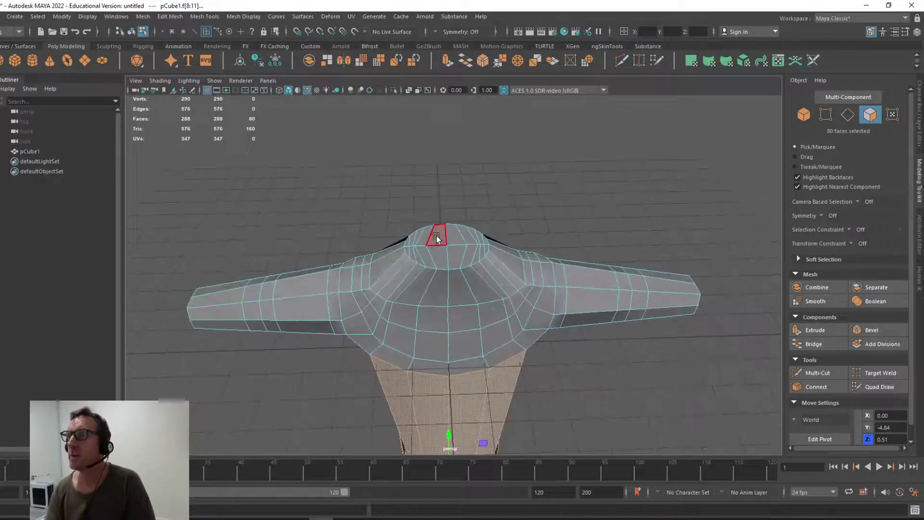
pyautogui.click(436, 237)
pyautogui.keyDown('shift'); pyautogui.click(441, 258); pyautogui.keyUp('shift')
pyautogui.keyDown('shift'); pyautogui.click(456, 254); pyautogui.keyUp('shift')
pyautogui.keyDown('shift'); pyautogui.click(455, 233); pyautogui.keyUp('shift')
pyautogui.keyDown('shift'); pyautogui.click(468, 240); pyautogui.keyUp('shift')
pyautogui.keyDown('shift'); pyautogui.click(464, 256); pyautogui.keyUp('shift')
pyautogui.keyDown('shift'); pyautogui.click(424, 254); pyautogui.keyUp('shift')
pyautogui.keyDown('shift'); pyautogui.click(420, 235); pyautogui.keyUp('shift')
pyautogui.keyDown('shift'); pyautogui.click(421, 237); pyautogui.keyUp('shift')
pyautogui.keyDown('shift'); pyautogui.click(416, 246); pyautogui.keyUp('shift')
pyautogui.keyDown('shift'); pyautogui.click(413, 239); pyautogui.keyUp('shift')
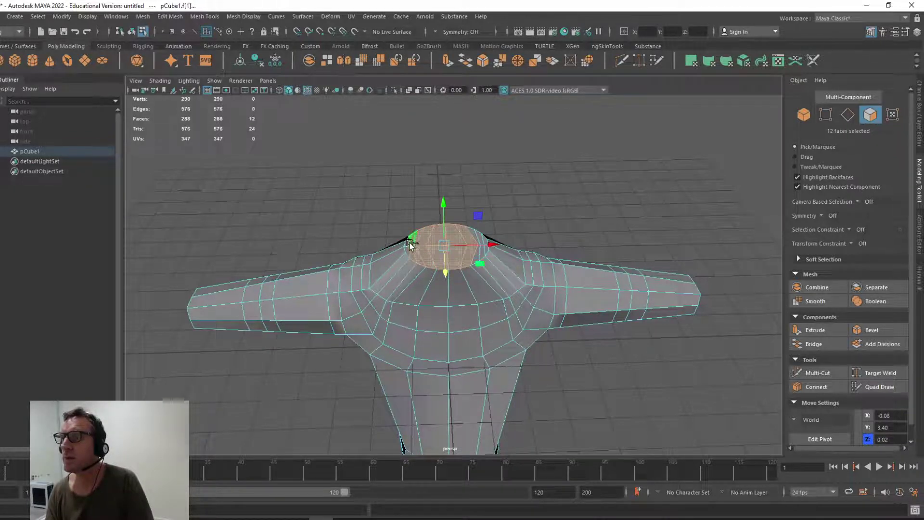
pyautogui.keyDown('shift'); pyautogui.click(408, 246); pyautogui.keyUp('shift')
pyautogui.keyDown('shift'); pyautogui.click(473, 256); pyautogui.keyUp('shift')
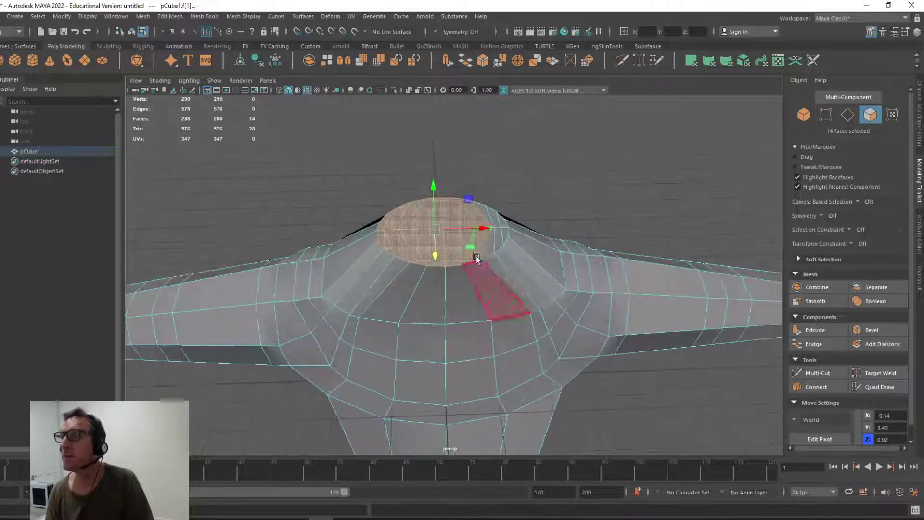
pyautogui.scroll(2, 476, 241)
pyautogui.keyDown('shift'); pyautogui.click(496, 219); pyautogui.keyUp('shift')
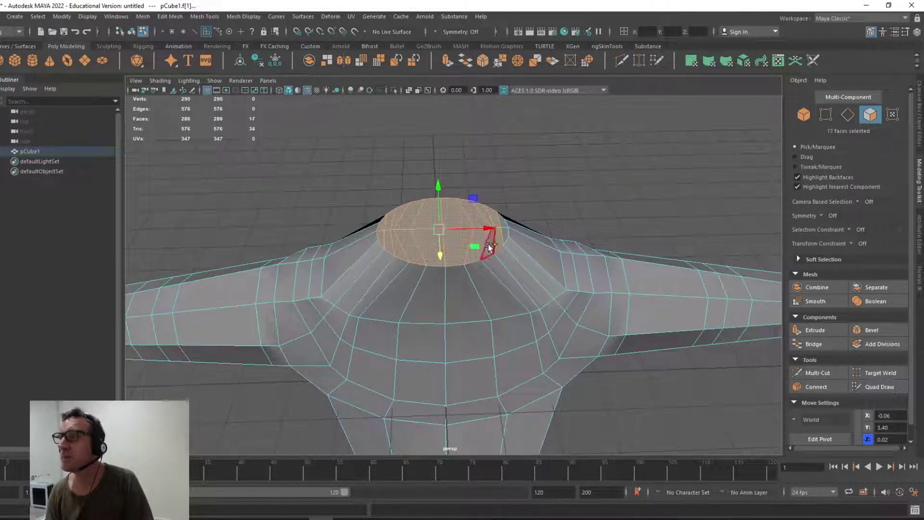
pyautogui.keyDown('shift'); pyautogui.click(505, 235); pyautogui.keyUp('shift')
pyautogui.keyDown('shift'); pyautogui.click(513, 214); pyautogui.keyUp('shift')
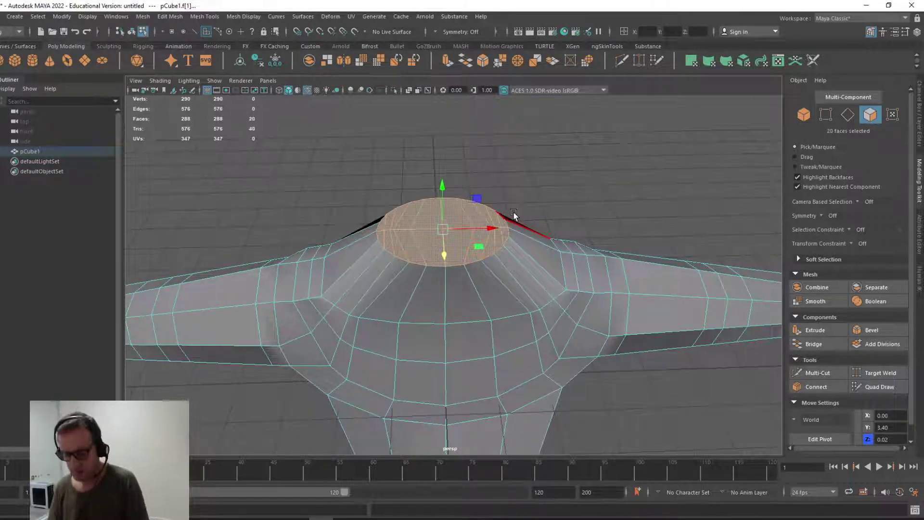
pyautogui.press('Delete')
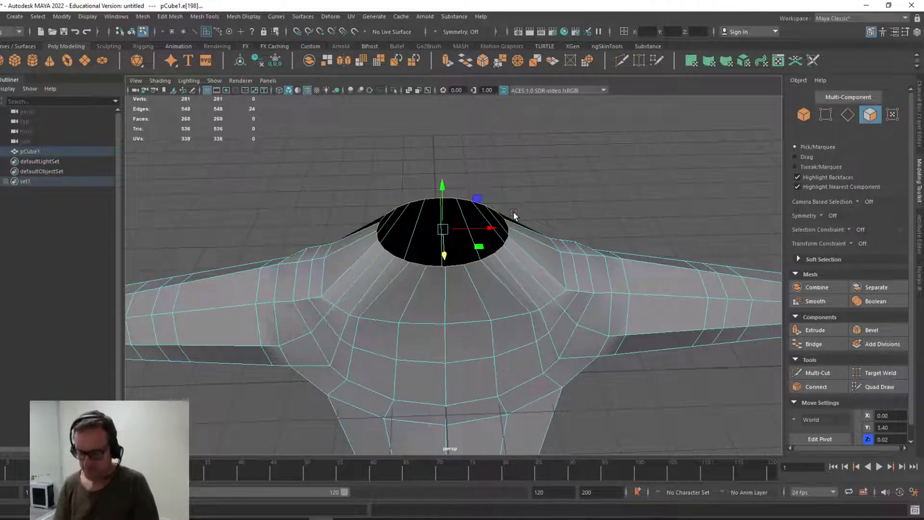
# Extrude the neck opening's border edges straight up in world space into a neck and scale its rim slightly inward.
pyautogui.keyDown('alt'); pyautogui.moveTo(516, 213); pyautogui.dragTo(446, 172); pyautogui.keyUp('alt')
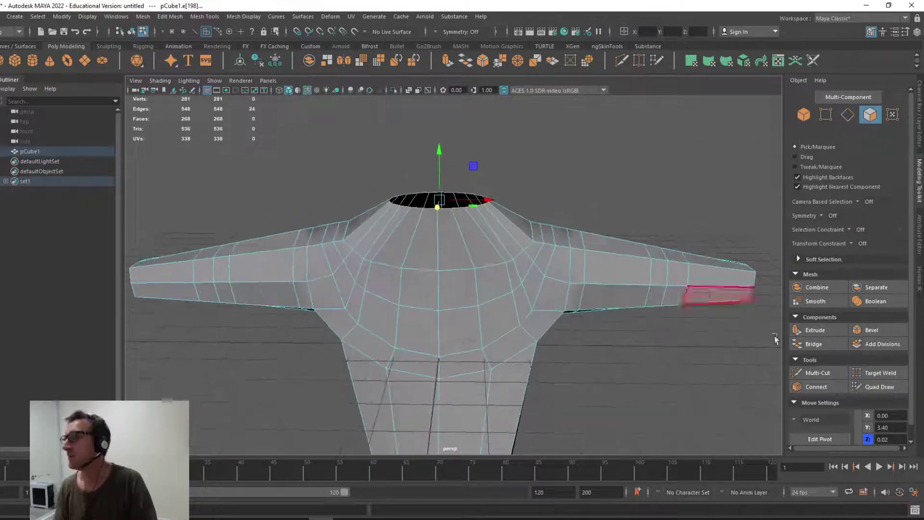
pyautogui.click(814, 330)
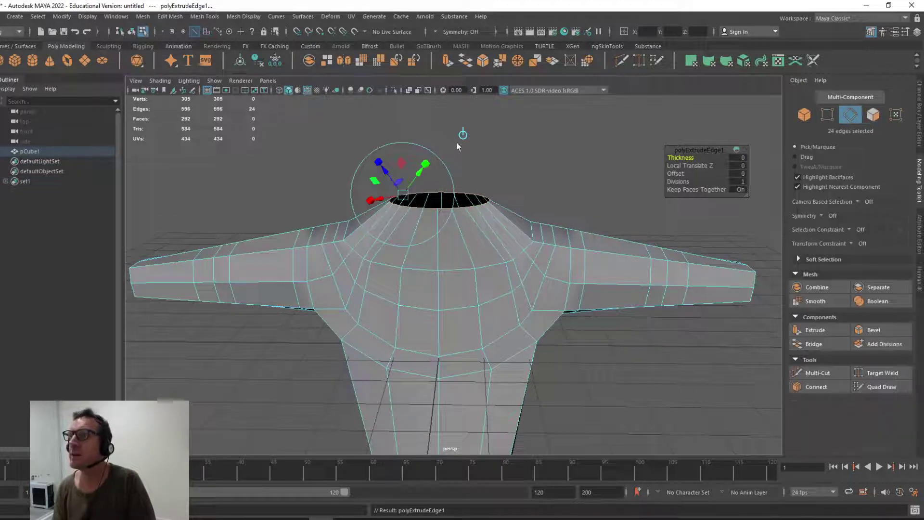
pyautogui.click(462, 134)
pyautogui.moveTo(439, 164); pyautogui.dragTo(437, 133)
pyautogui.scroll(-2, 484, 215)
pyautogui.click(485, 185)
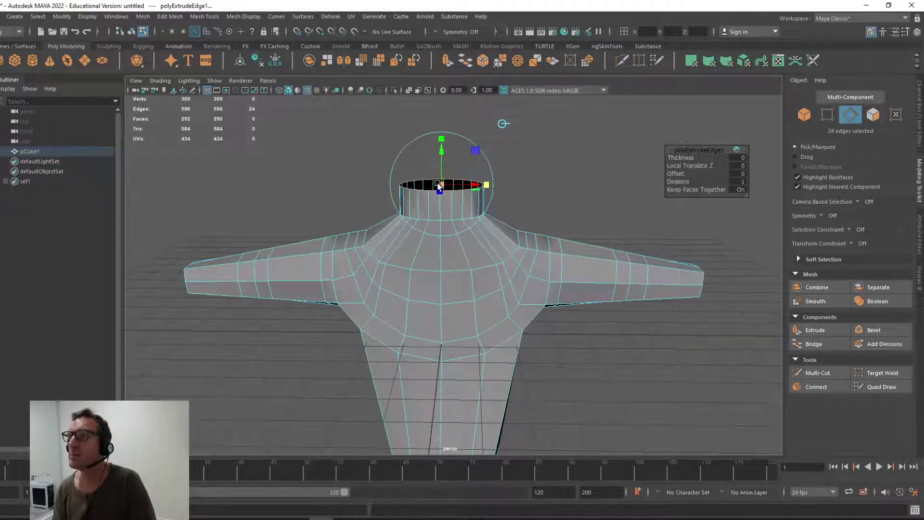
pyautogui.moveTo(439, 185); pyautogui.dragTo(435, 185)
# Select the whole body in object mode and apply Smooth to the mesh.
pyautogui.scroll(-4, 354, 239)
pyautogui.keyDown('alt'); pyautogui.moveTo(354, 239); pyautogui.dragTo(349, 217); pyautogui.keyUp('alt')
pyautogui.keyDown('alt'); pyautogui.moveTo(384, 236); pyautogui.dragTo(386, 182, button='middle'); pyautogui.keyUp('alt')
pyautogui.scroll(-2, 328, 235)
pyautogui.keyDown('alt'); pyautogui.moveTo(328, 234); pyautogui.dragTo(330, 243); pyautogui.keyUp('alt')
pyautogui.rightClick(435, 245)
pyautogui.click(428, 294)
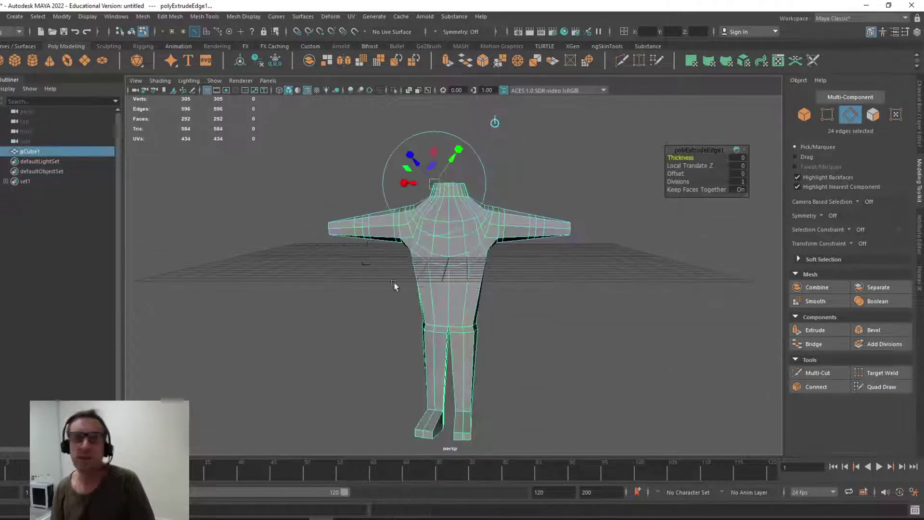
pyautogui.click(143, 17)
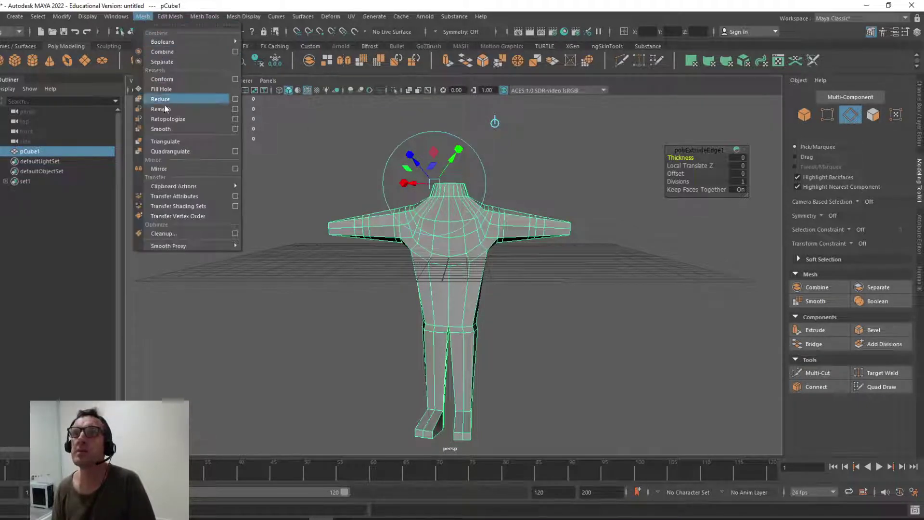
pyautogui.click(161, 129)
# Examine the edge flow around the smoothed neck, shoulders and torso, and undo the smoothing.
pyautogui.scroll(3, 365, 289)
pyautogui.scroll(4, 420, 306)
pyautogui.keyDown('alt'); pyautogui.moveTo(420, 306); pyautogui.dragTo(428, 347, button='middle'); pyautogui.keyUp('alt')
pyautogui.keyDown('alt'); pyautogui.moveTo(429, 347); pyautogui.dragTo(445, 330); pyautogui.keyUp('alt')
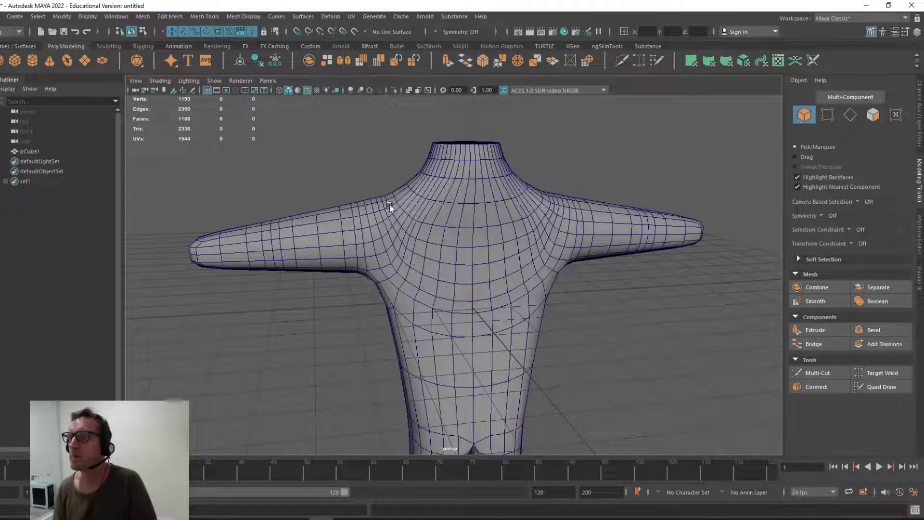
pyautogui.keyDown('alt'); pyautogui.moveTo(400, 232); pyautogui.dragTo(399, 198); pyautogui.keyUp('alt')
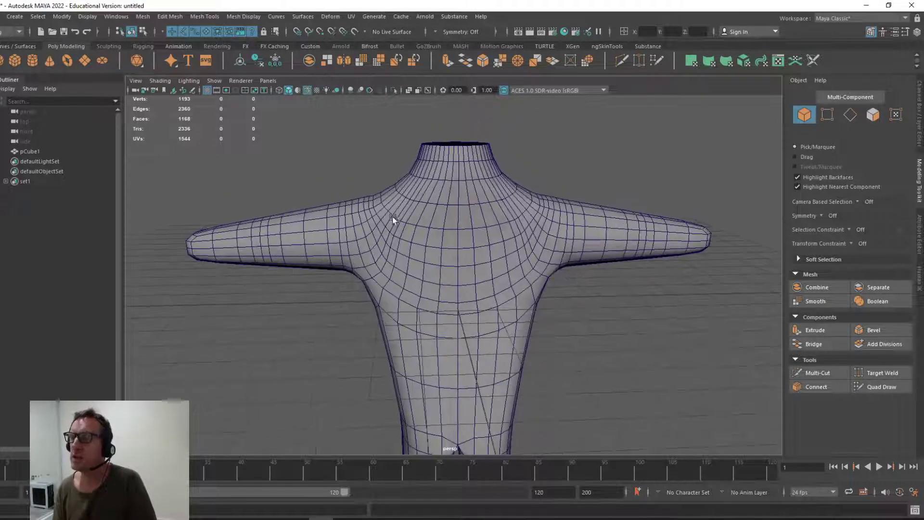
pyautogui.keyDown('alt'); pyautogui.moveTo(363, 237); pyautogui.dragTo(363, 268); pyautogui.keyUp('alt')
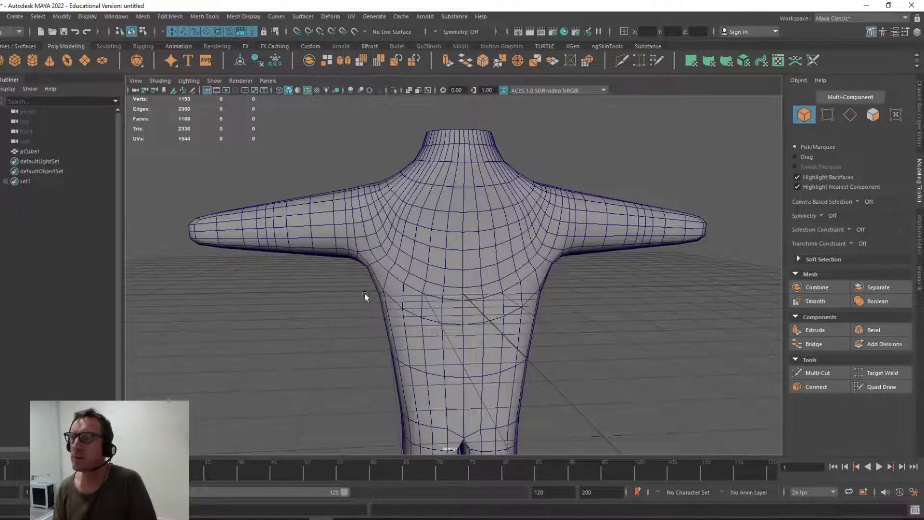
pyautogui.keyDown('alt'); pyautogui.moveTo(357, 304); pyautogui.dragTo(346, 324); pyautogui.keyUp('alt')
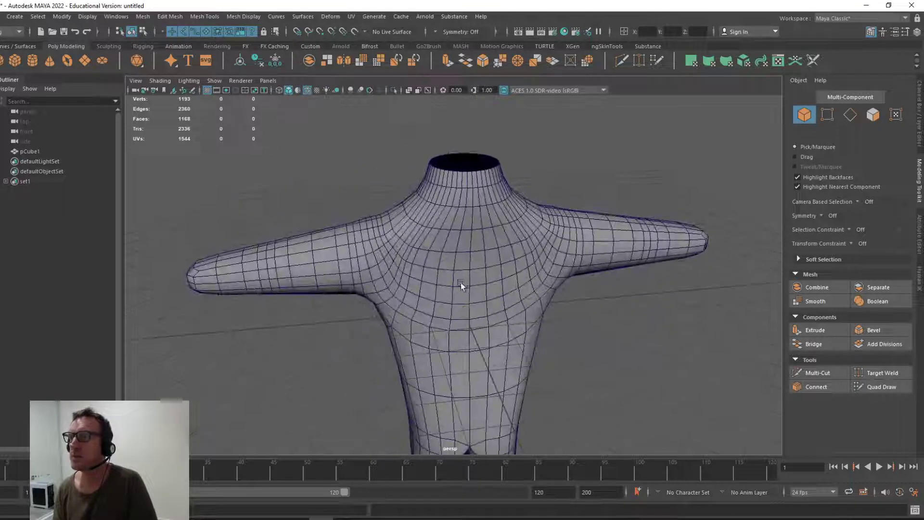
pyautogui.keyDown('alt'); pyautogui.moveTo(462, 289); pyautogui.dragTo(430, 229); pyautogui.keyUp('alt')
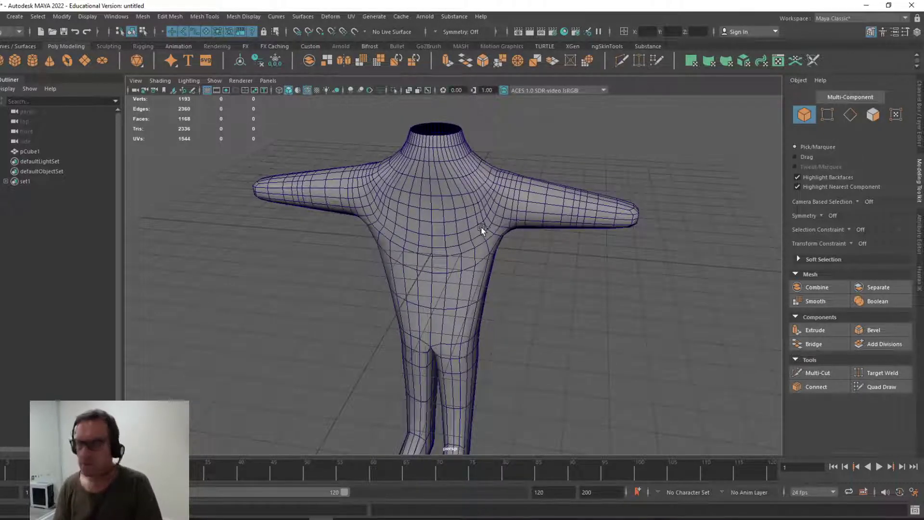
pyautogui.hotkey('ctrl', 'z')
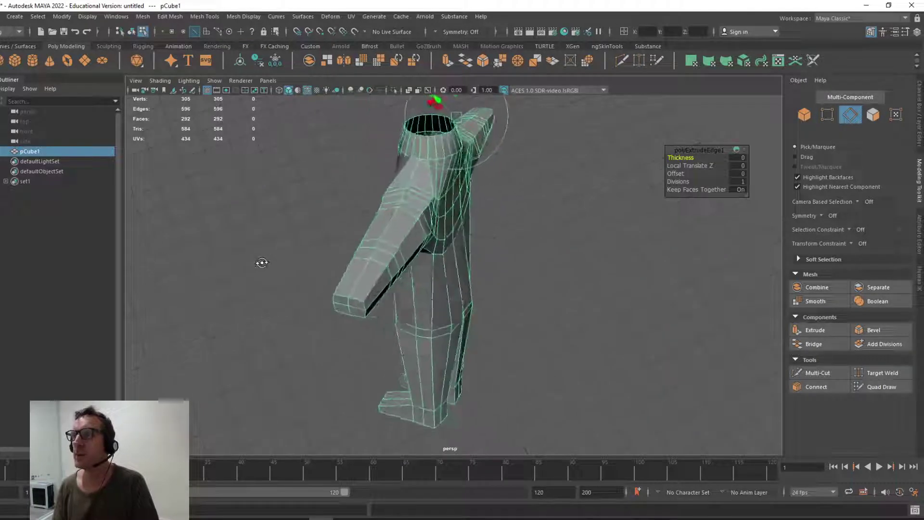